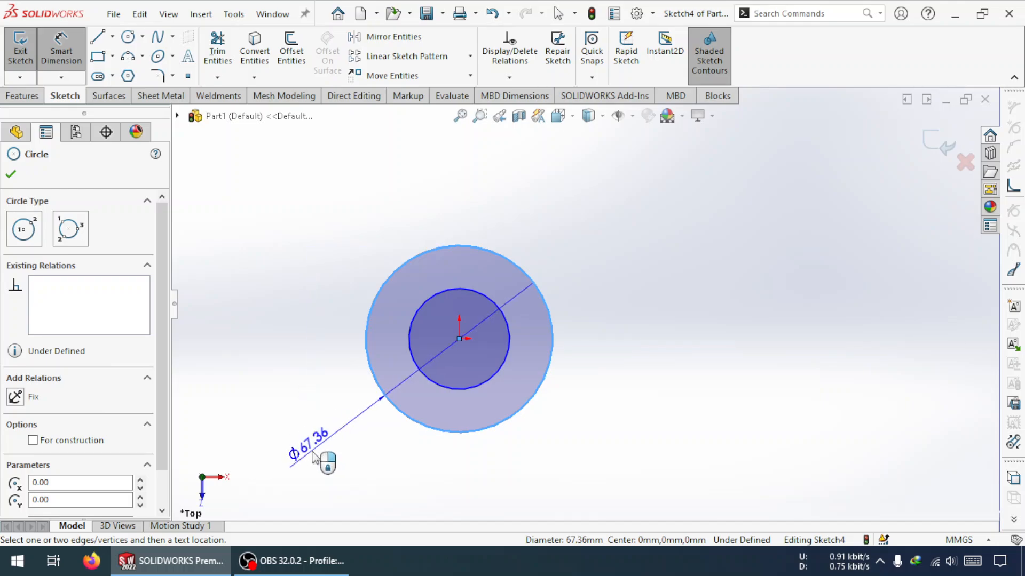
Dimension the two concentric circles at the origin, setting the outer diameter to 40 mm and the inner diameter to 20 mm
click(316, 457)
text(40)
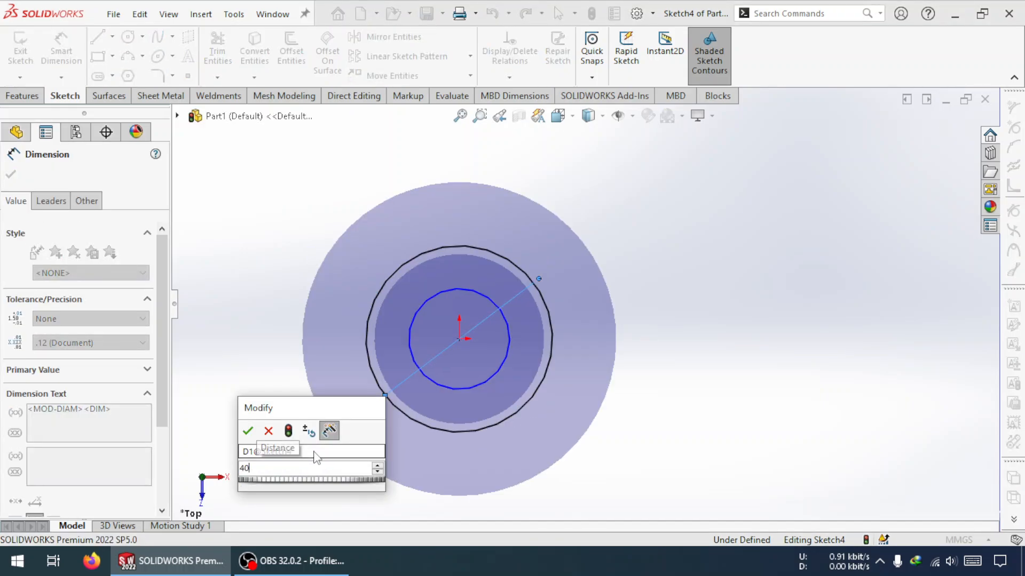
key(Return)
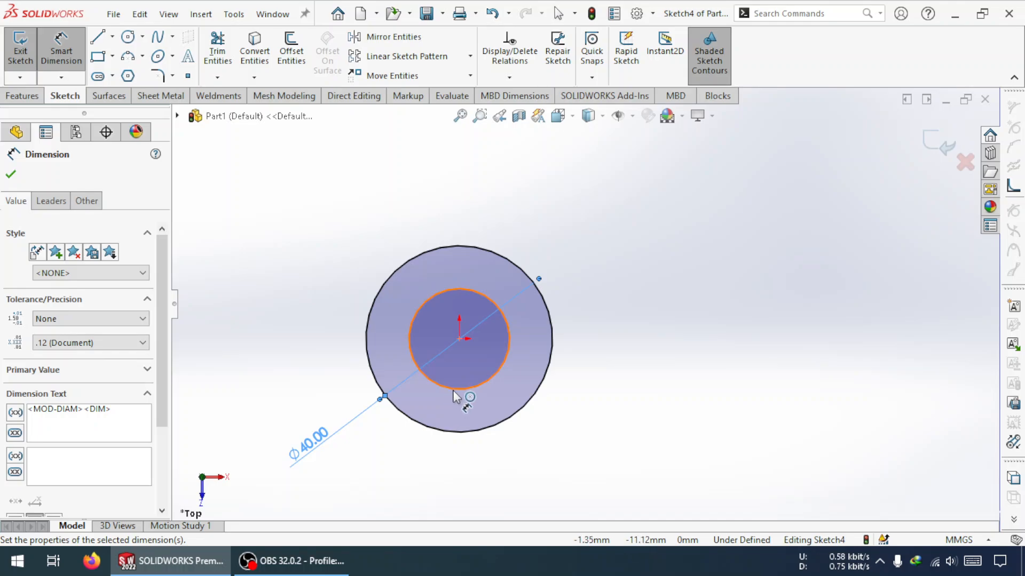
click(452, 389)
click(402, 188)
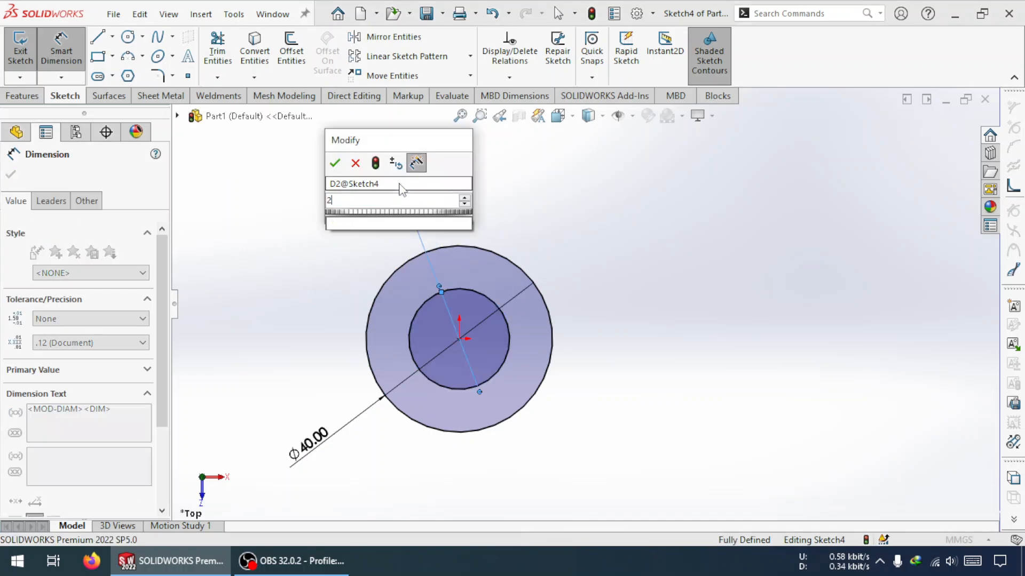
text(20)
key(Return)
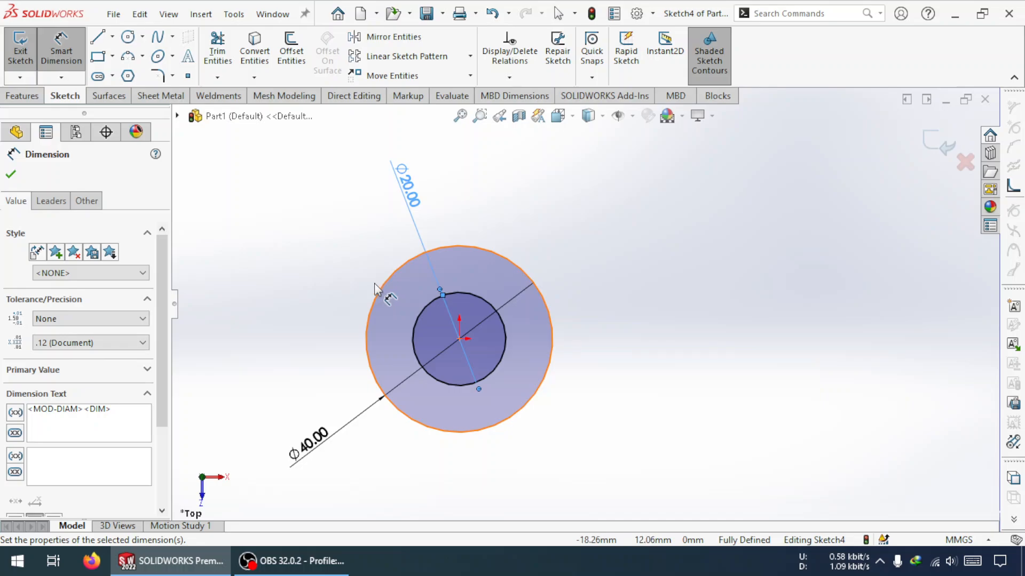
Sketch a horizontal line about 75 mm long, starting on the upper edge of the 40 mm circle and running to the right
click(97, 38)
click(487, 249)
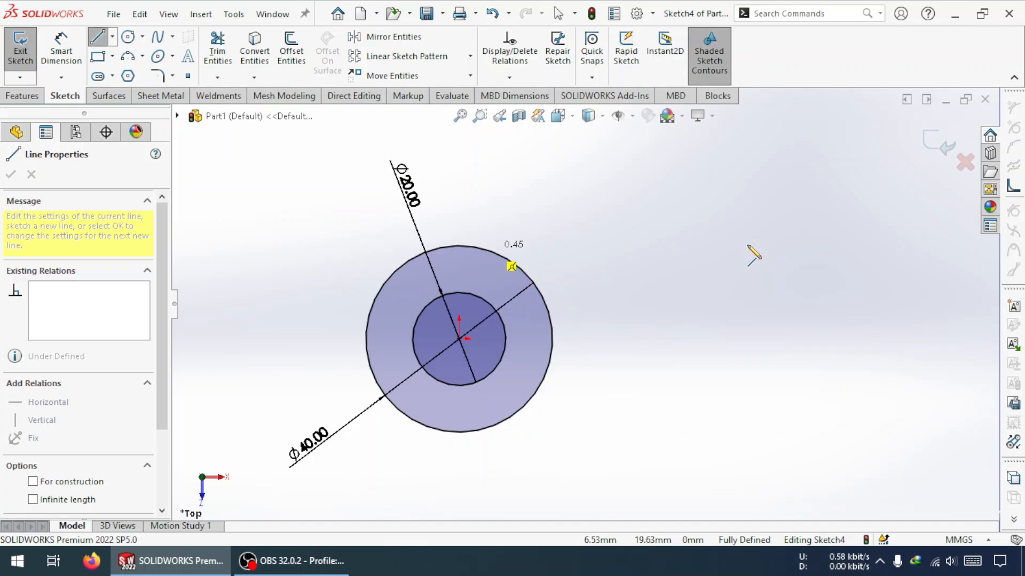
click(837, 250)
key(Escape)
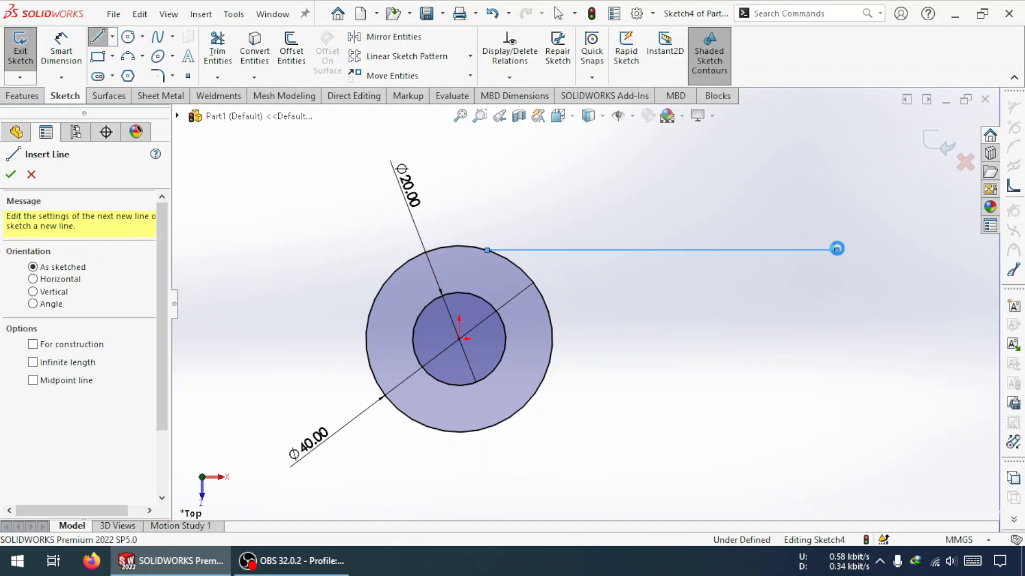
key(Escape)
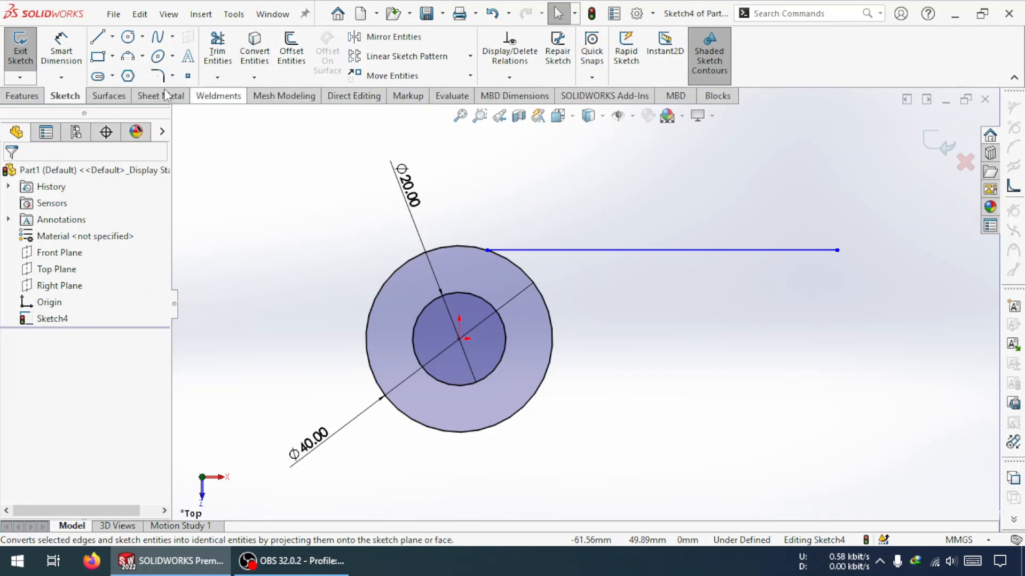
Sketch a circle below the line's free end, centred level with the origin and about 72 mm to its right
click(136, 36)
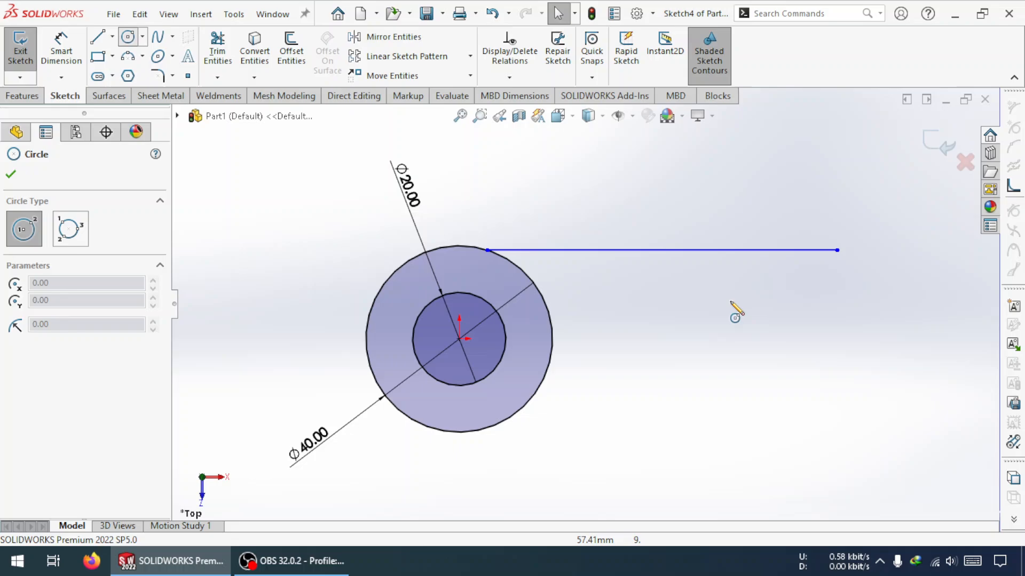
click(796, 339)
click(853, 374)
key(Escape)
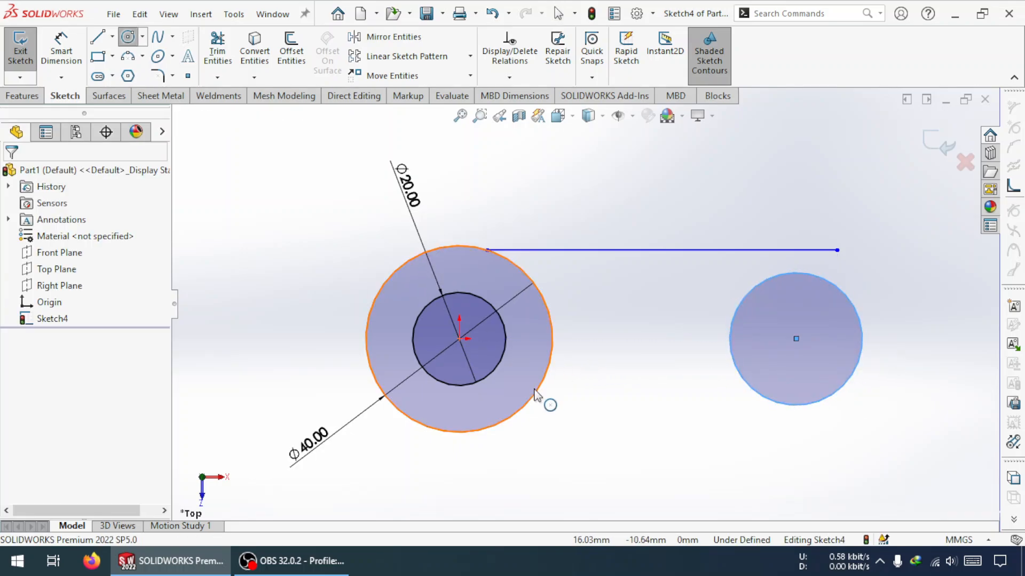
Add an Equal relation between the 40 mm circle and the new right-hand circle
click(540, 401)
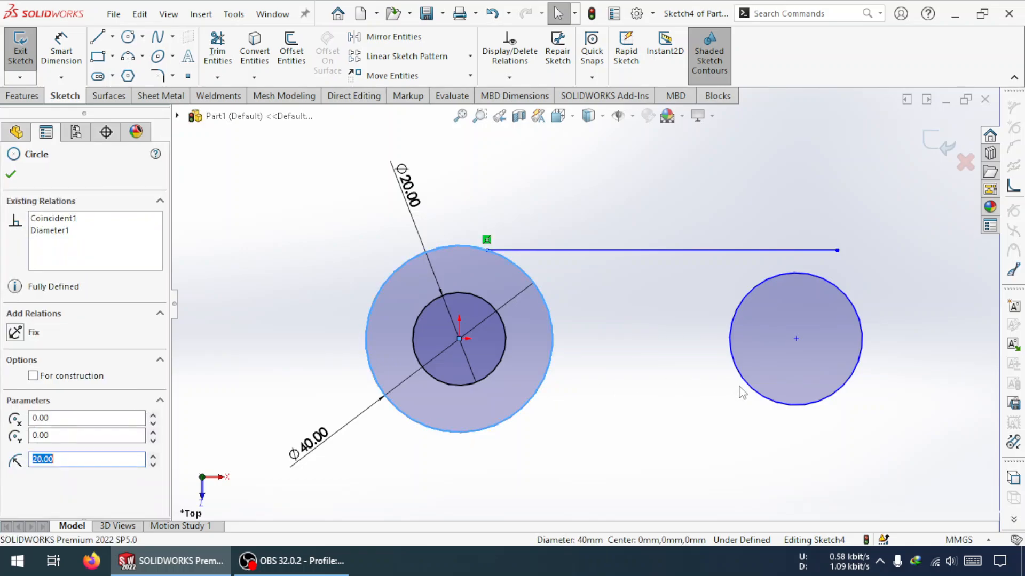
ctrl+click(667, 405)
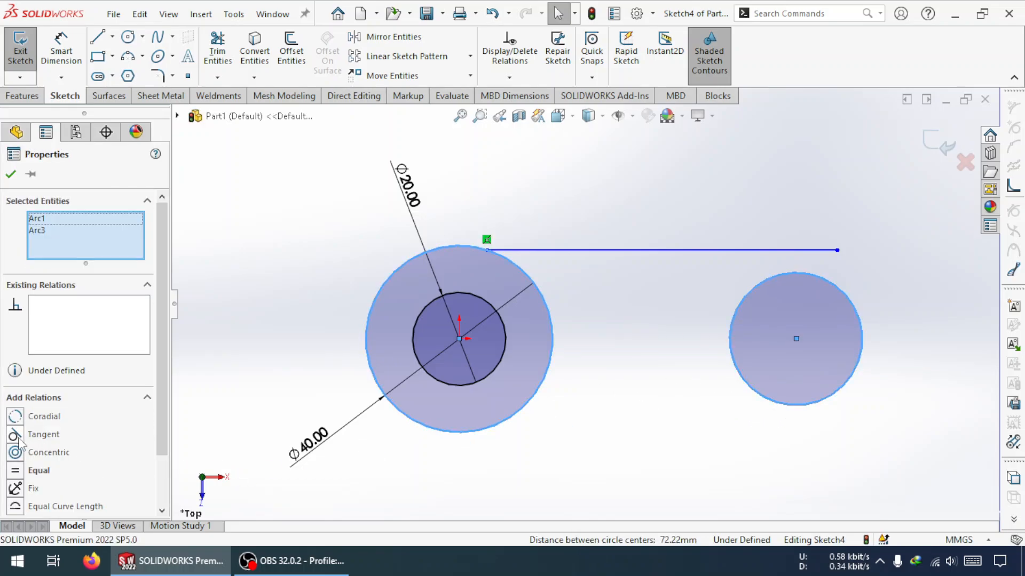
click(15, 470)
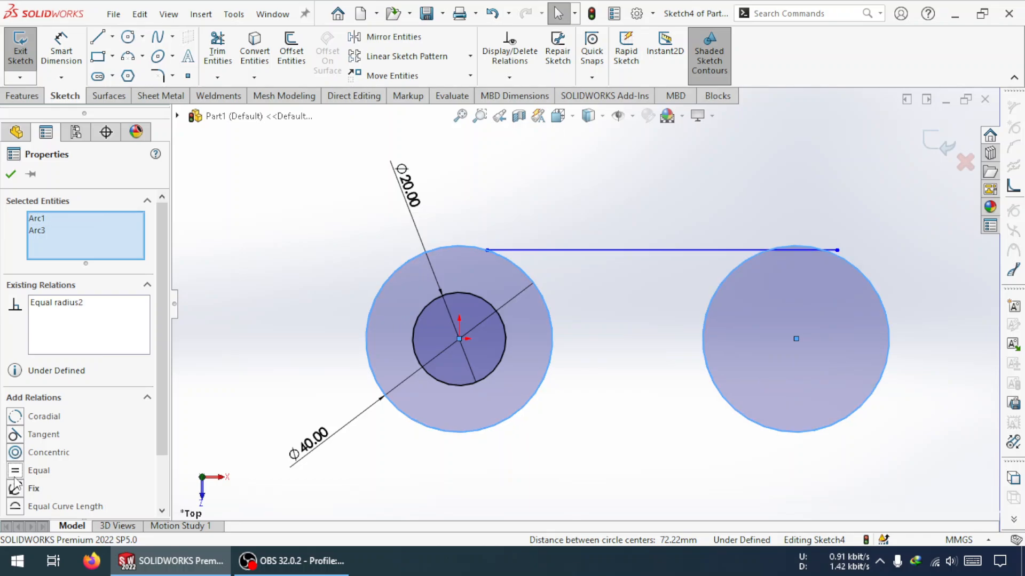
key(Escape)
Make the horizontal line tangent to the right-hand circle and its right endpoint coincident with that circle
click(742, 251)
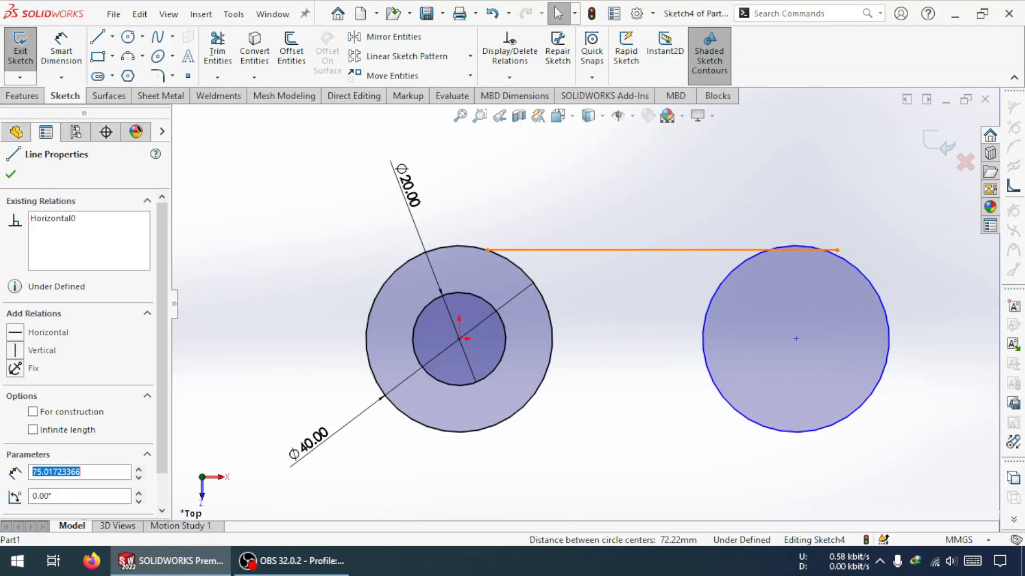
ctrl+click(738, 265)
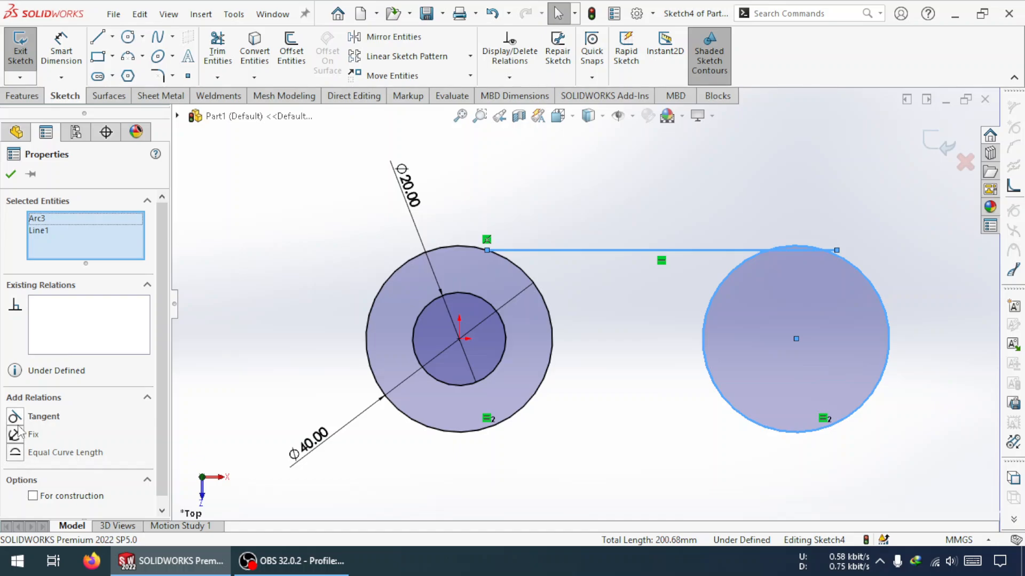
click(15, 417)
key(Escape)
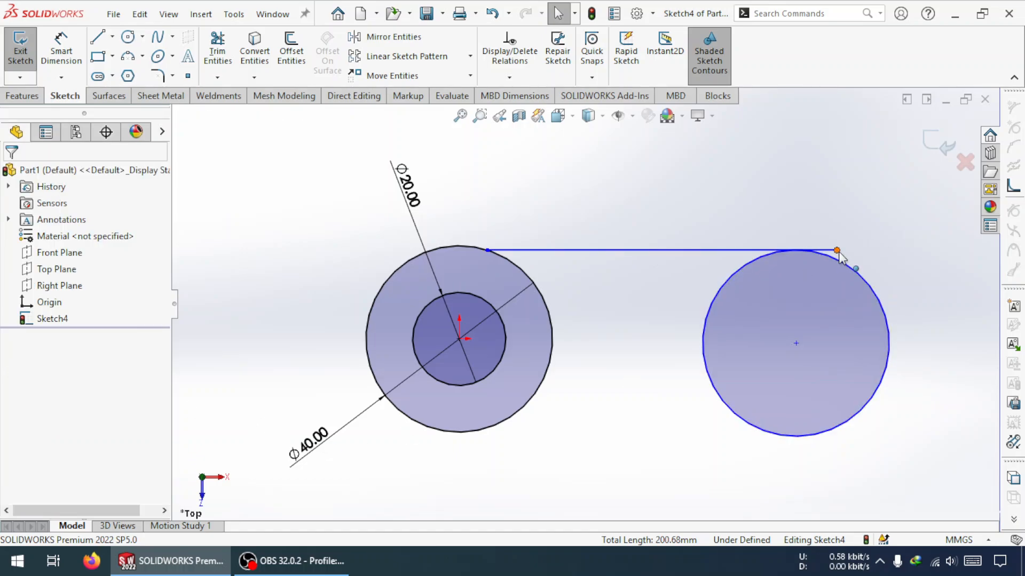
click(837, 250)
ctrl+click(855, 264)
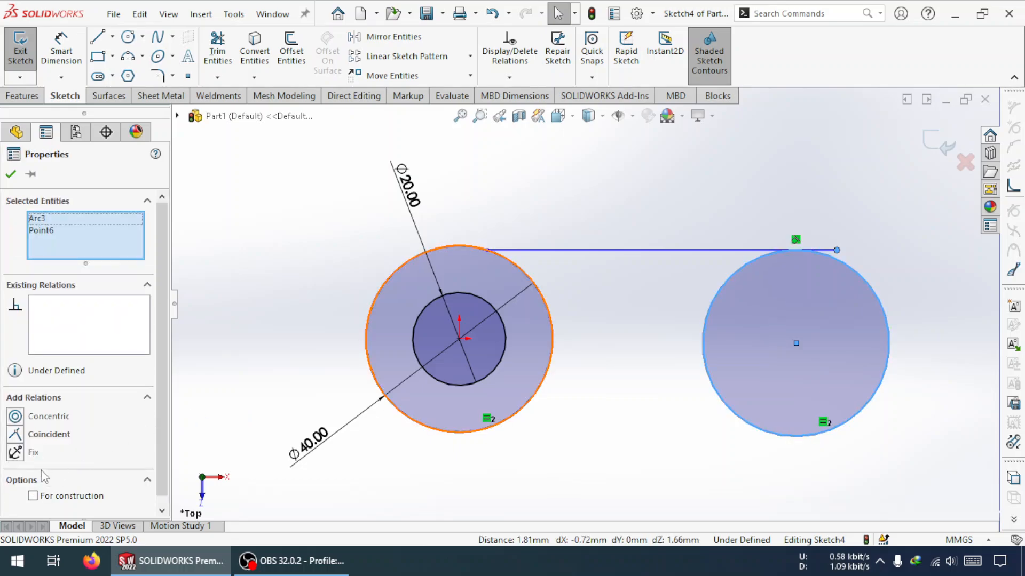
click(17, 435)
key(Escape)
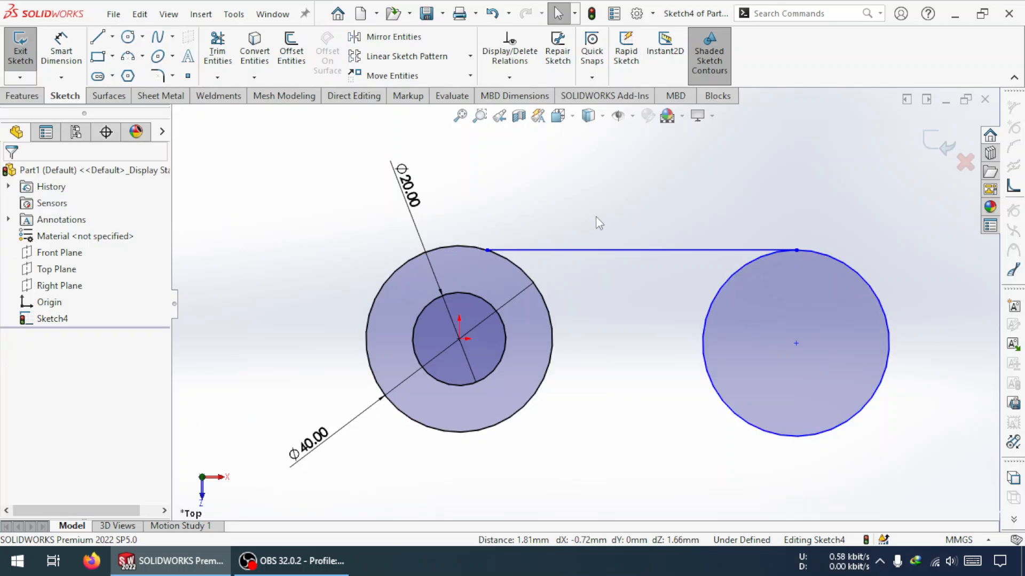
Make the horizontal line tangent to the 40 mm circle at the origin
click(523, 264)
ctrl+click(521, 280)
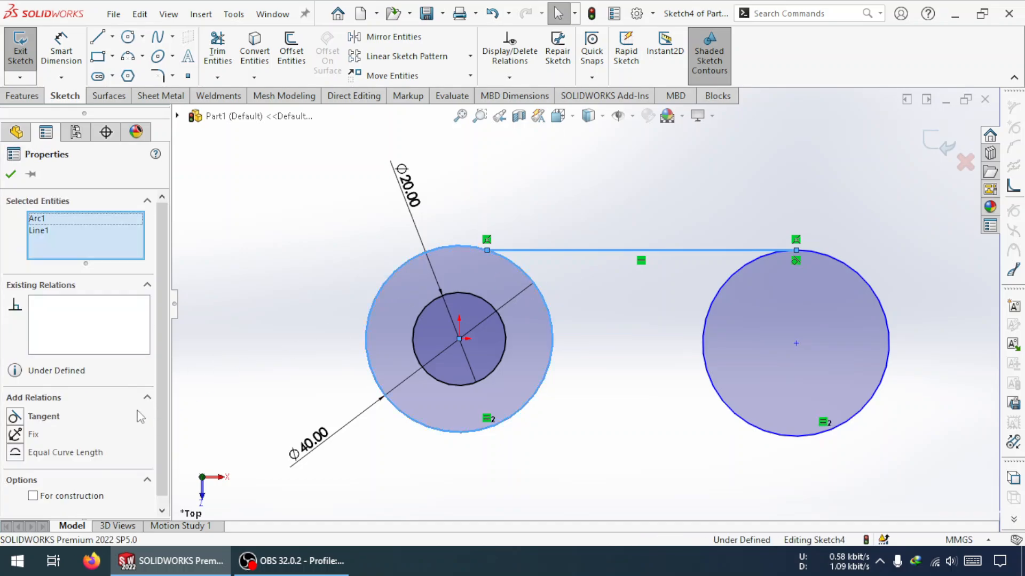
click(15, 418)
key(Escape)
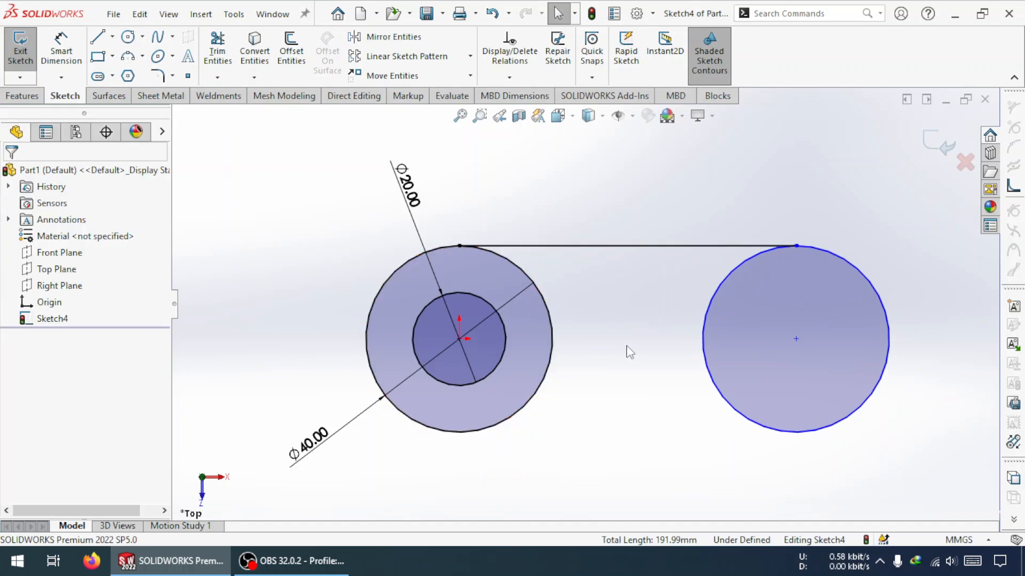
Align the centre of the right-hand circle horizontally with the origin
click(796, 339)
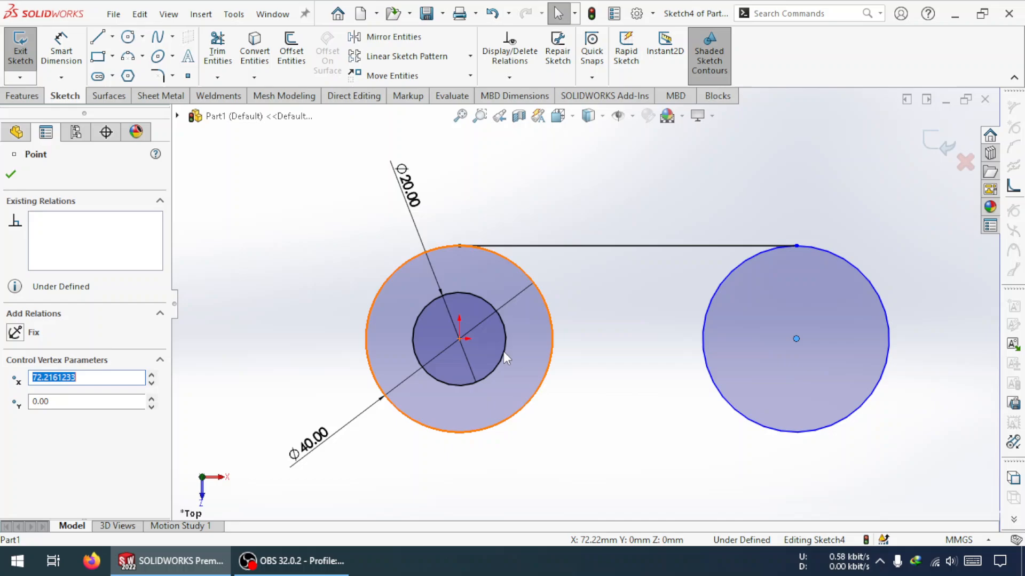
ctrl+click(458, 339)
click(22, 415)
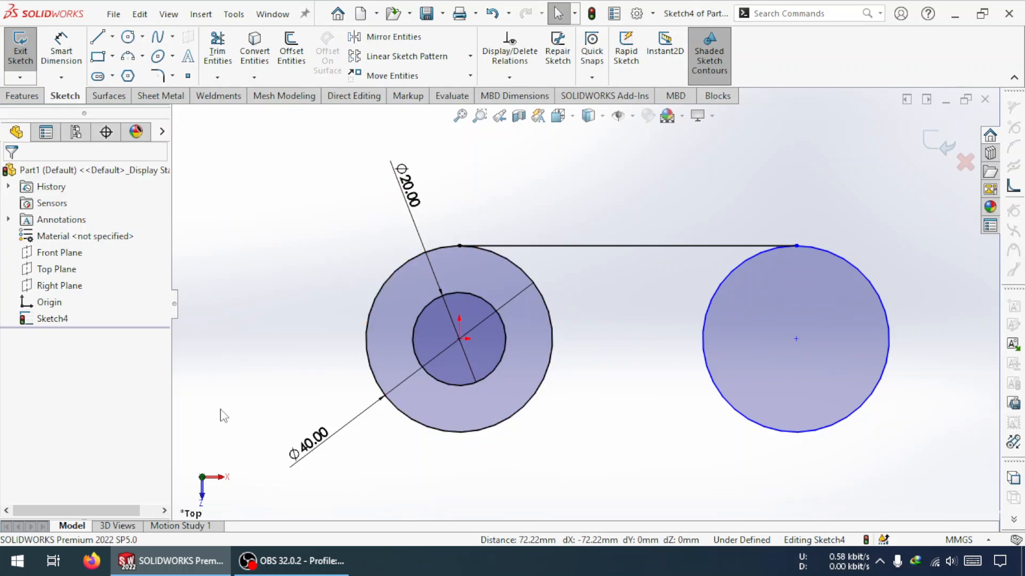
key(Escape)
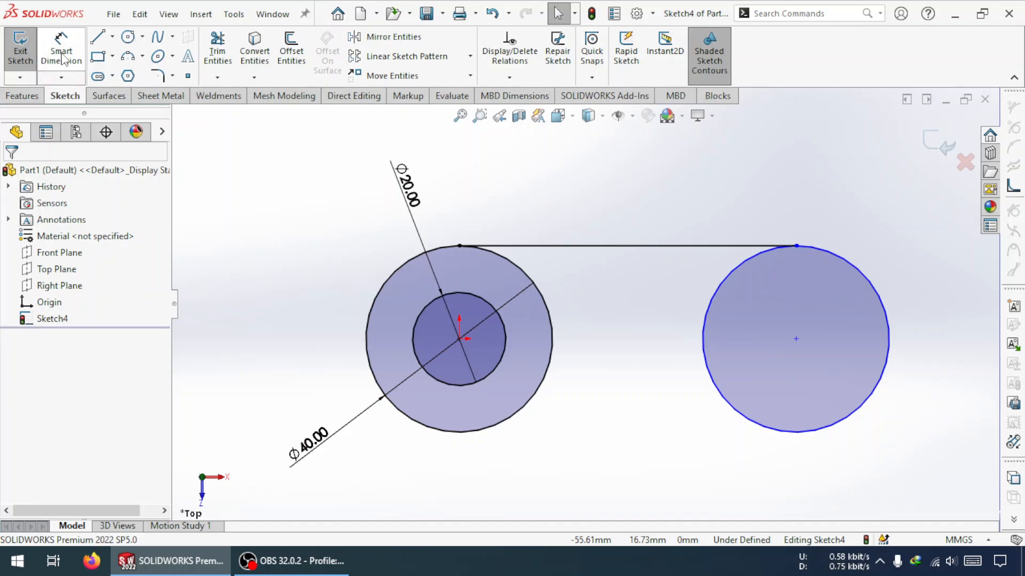
Sketch two concentric circles inside the right-hand circle, about 22 mm and 14 mm in diameter
click(128, 37)
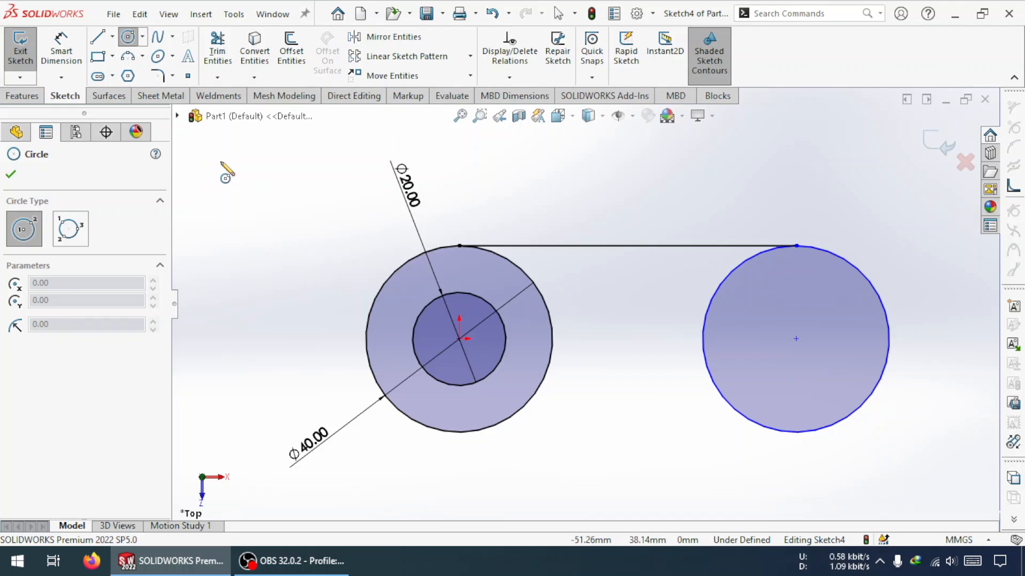
click(796, 339)
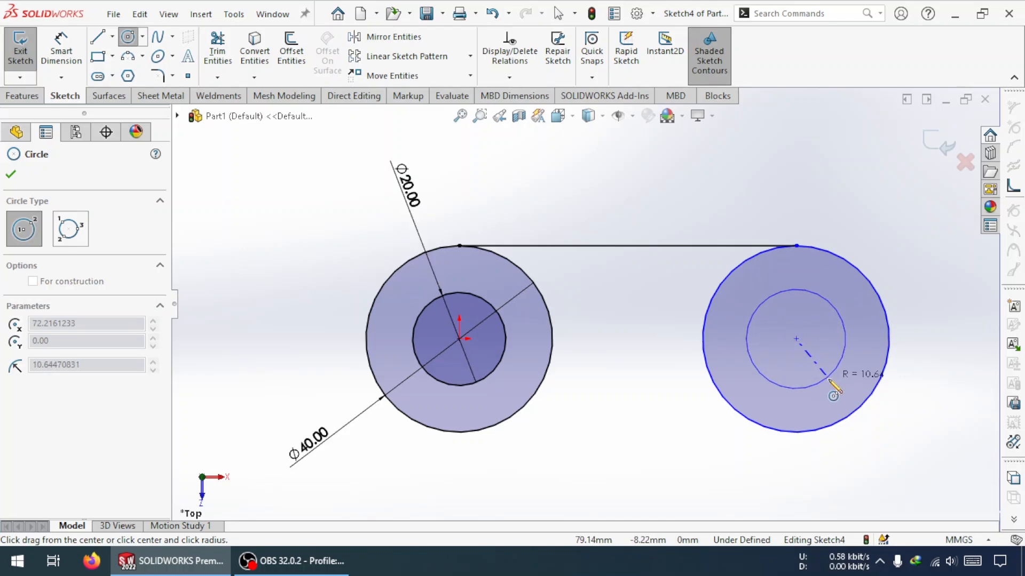
click(829, 380)
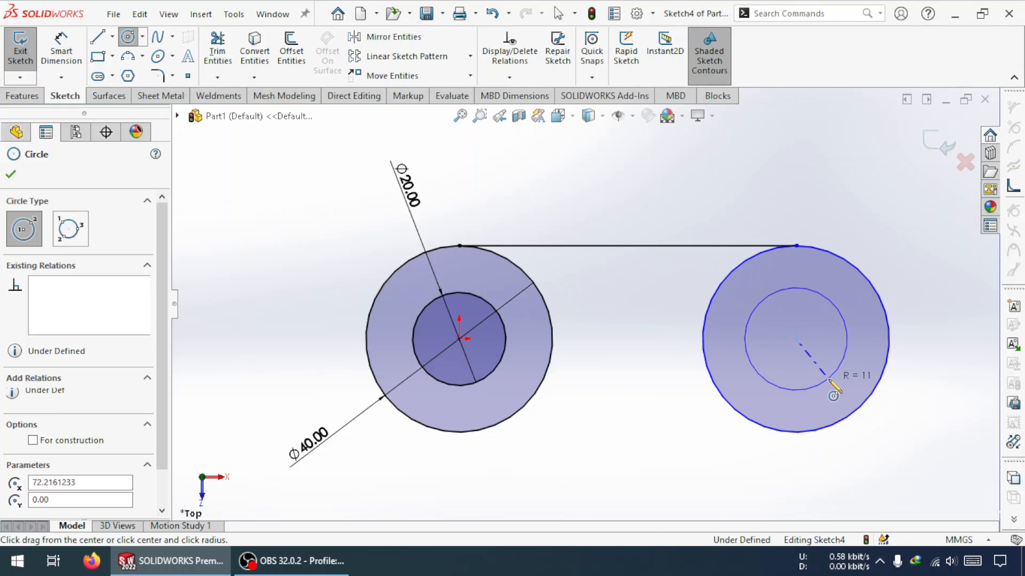
click(796, 339)
click(815, 364)
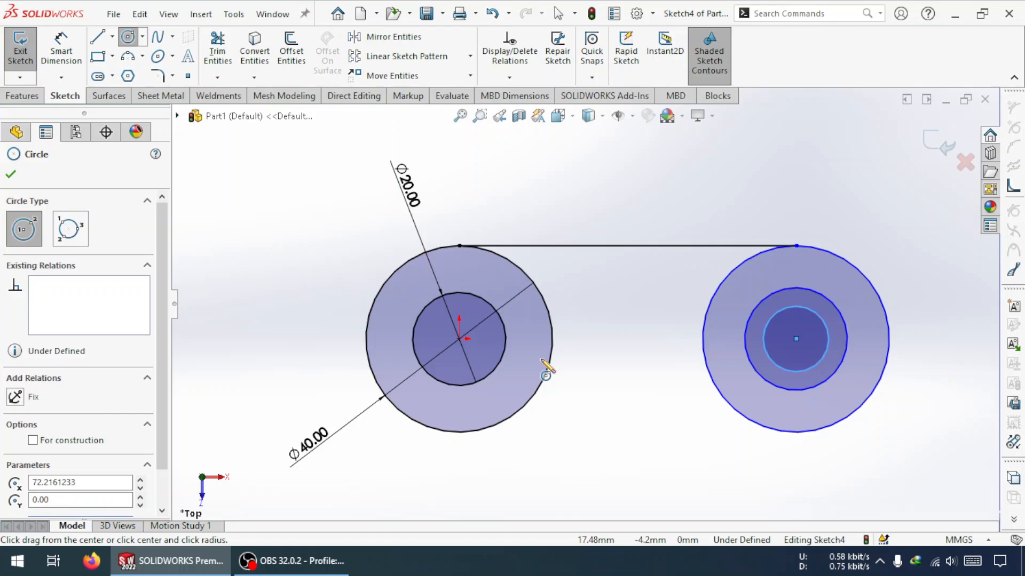
Dimension the two inner circles on the right, setting the larger to 20 mm and the smaller to 16 mm in diameter
click(61, 51)
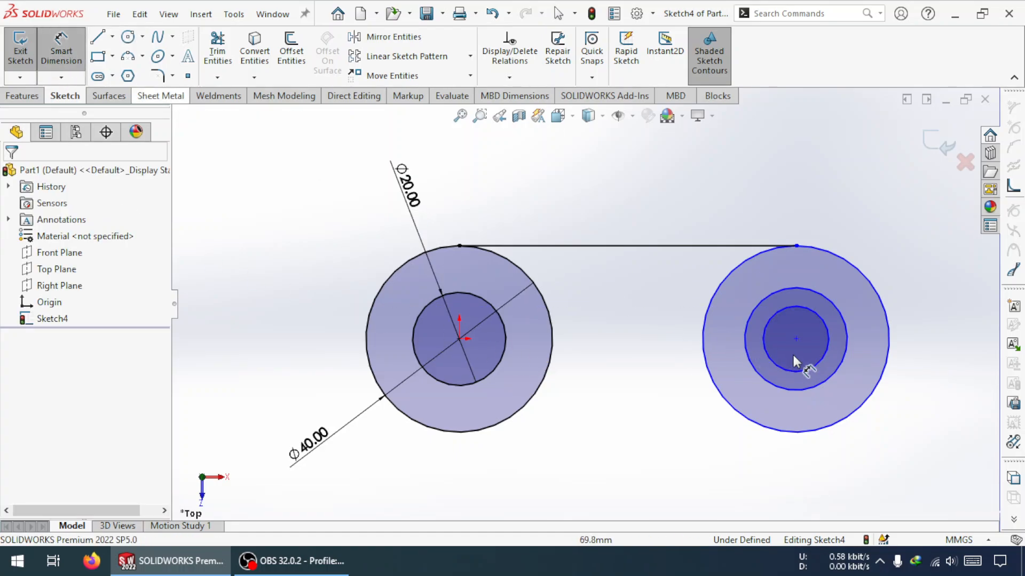
click(847, 362)
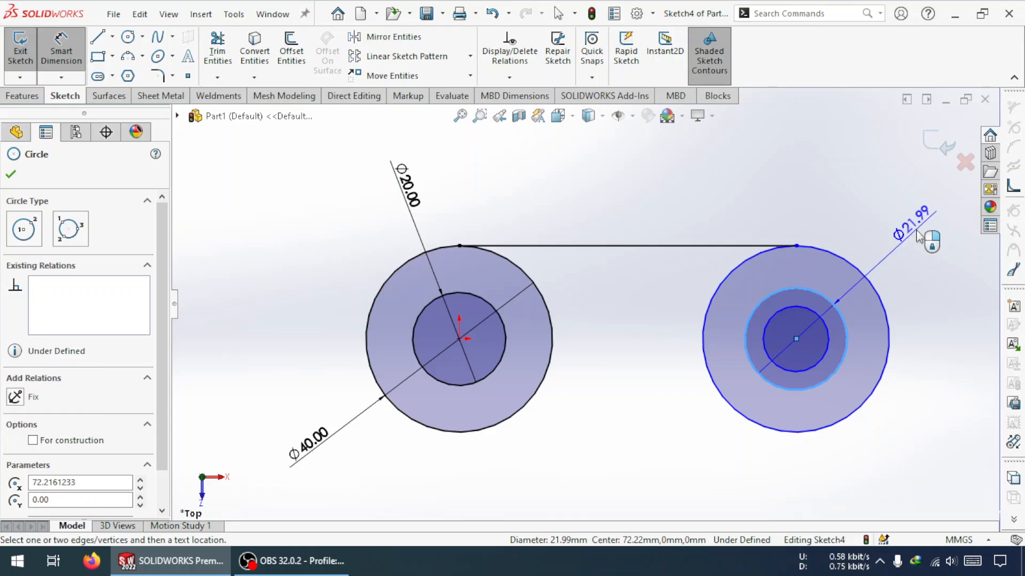
click(919, 234)
text(20)
key(Return)
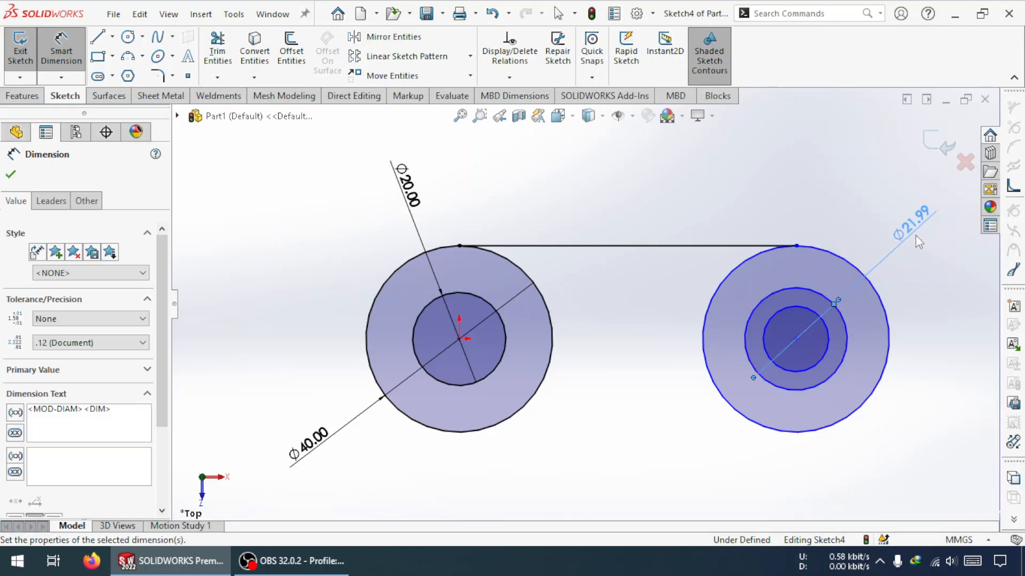
click(823, 356)
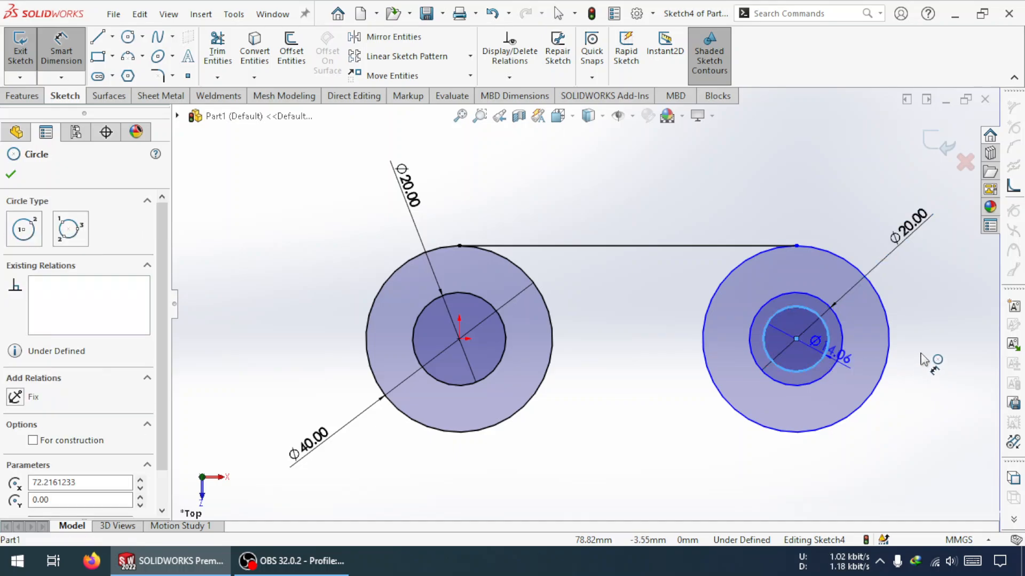
click(942, 283)
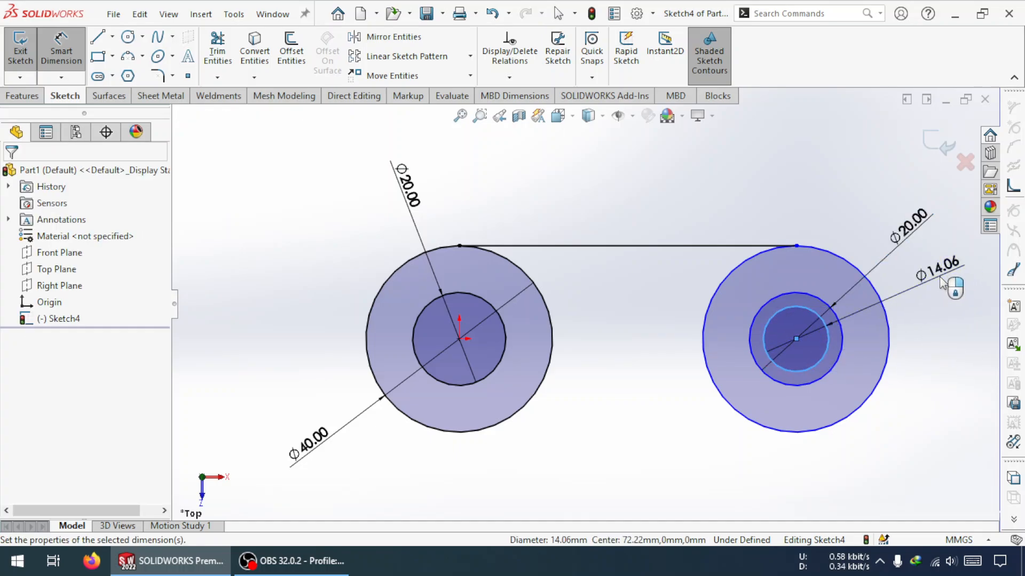
text(16)
key(Return)
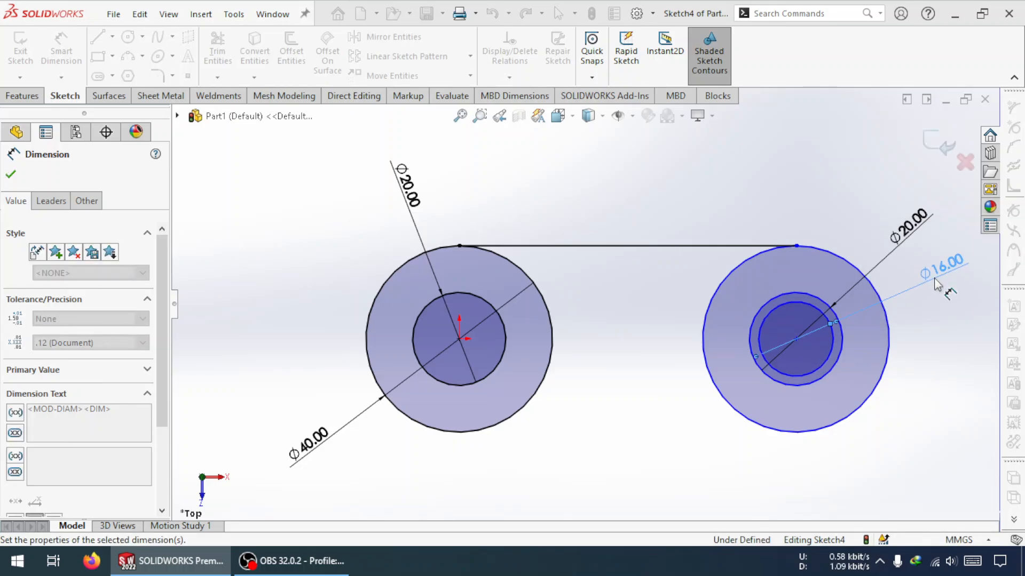
key(Escape)
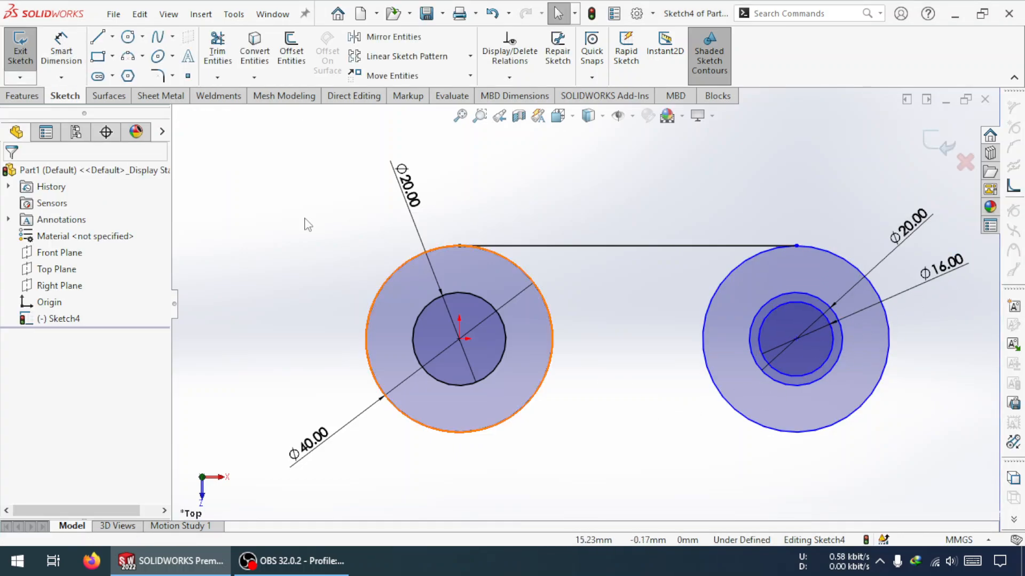
Draw a horizontal centerline from the origin to the centre of the right-hand circle
click(112, 36)
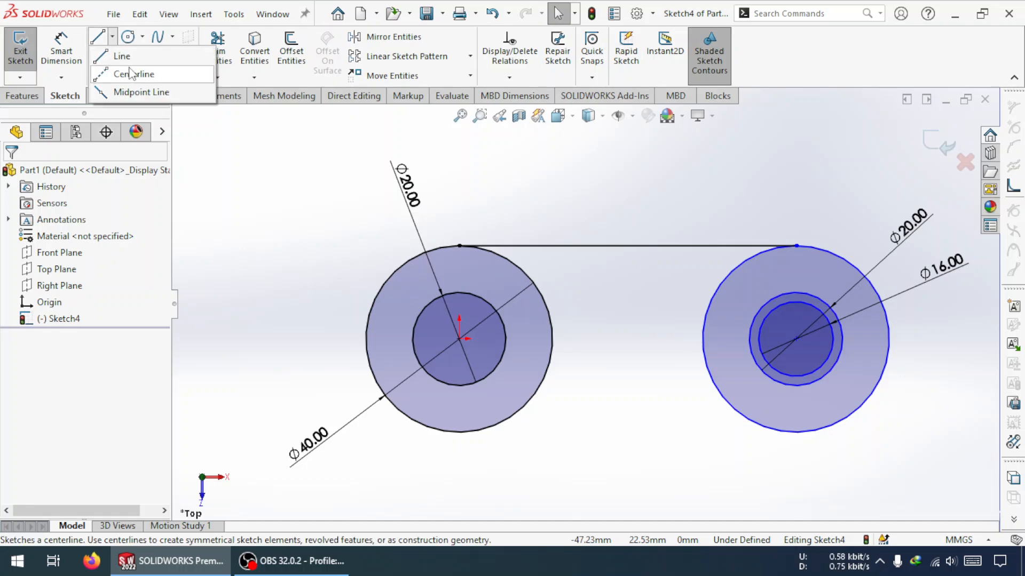
click(120, 54)
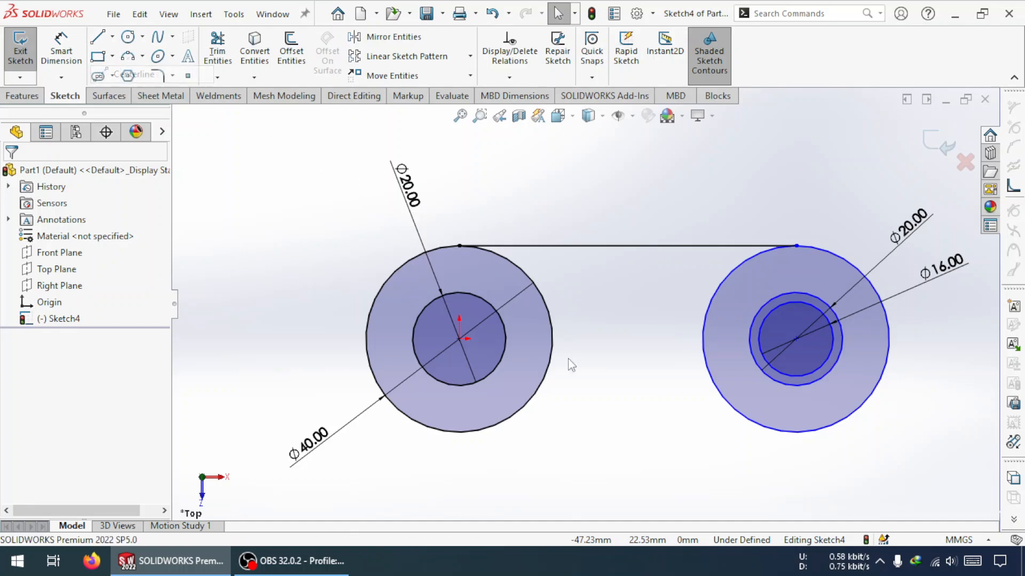
click(796, 339)
key(Escape)
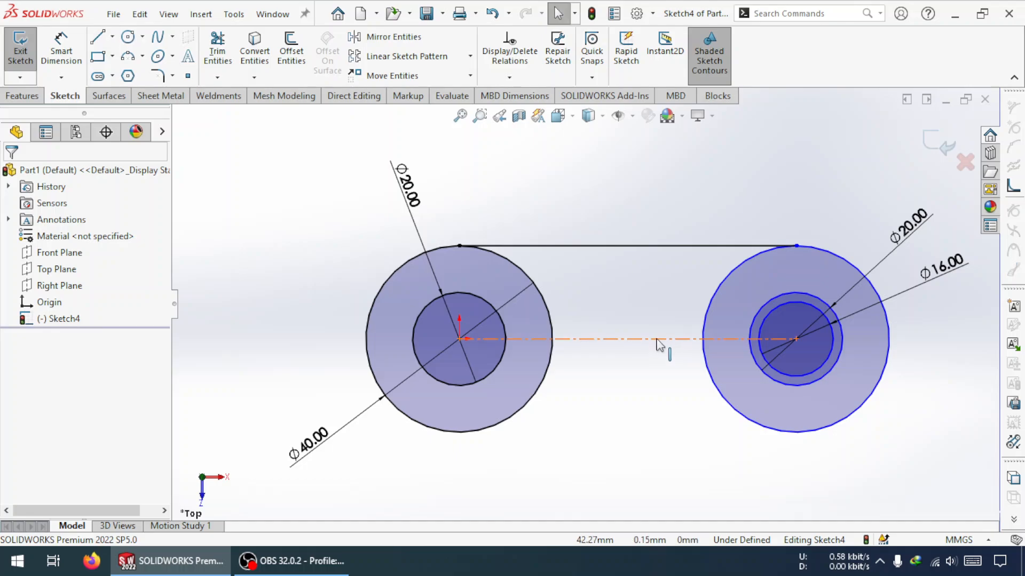
Mirror the upper tangent line about the horizontal centerline to the lower side of the circles
click(393, 36)
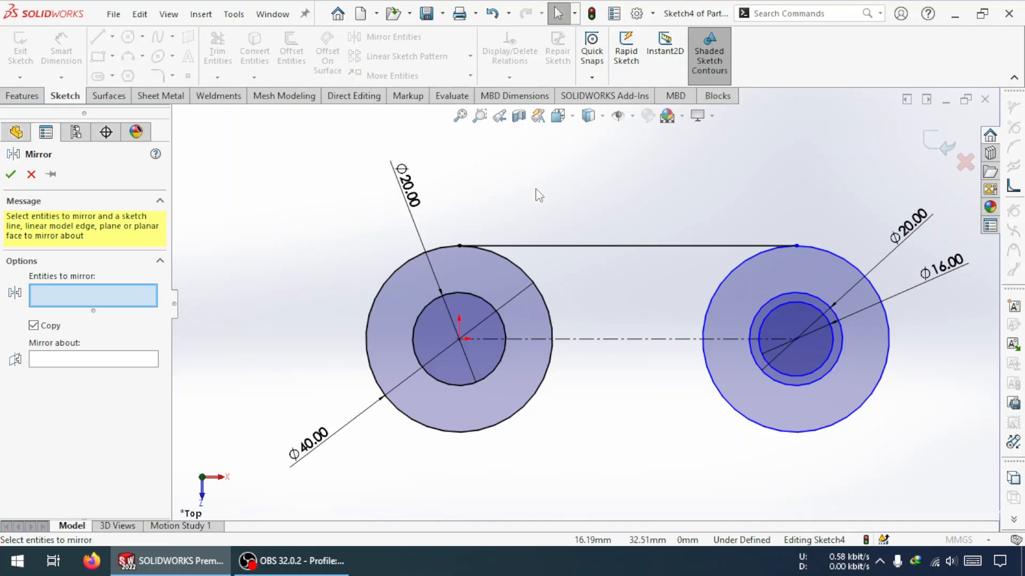
click(571, 246)
click(102, 364)
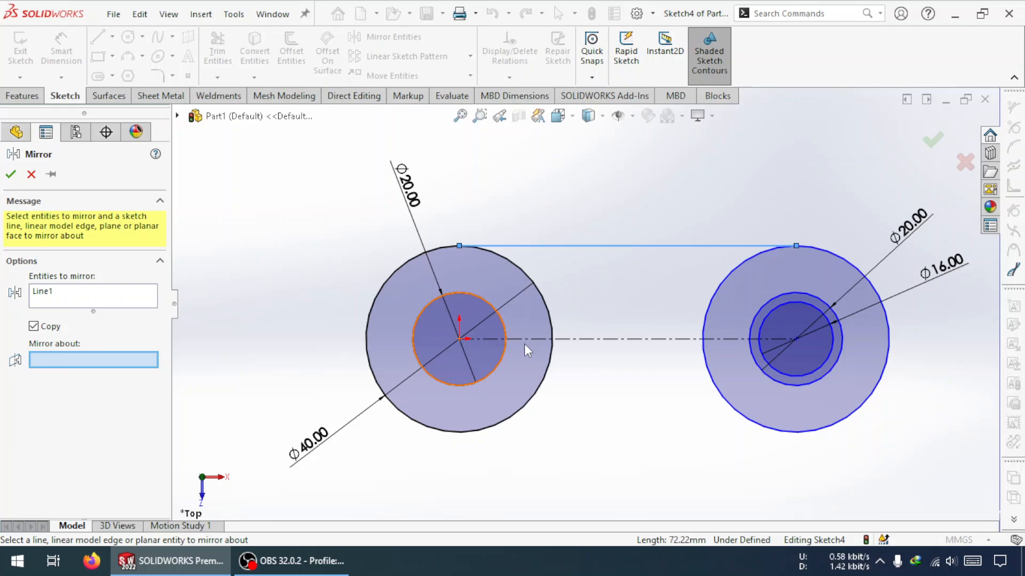
click(563, 339)
click(11, 174)
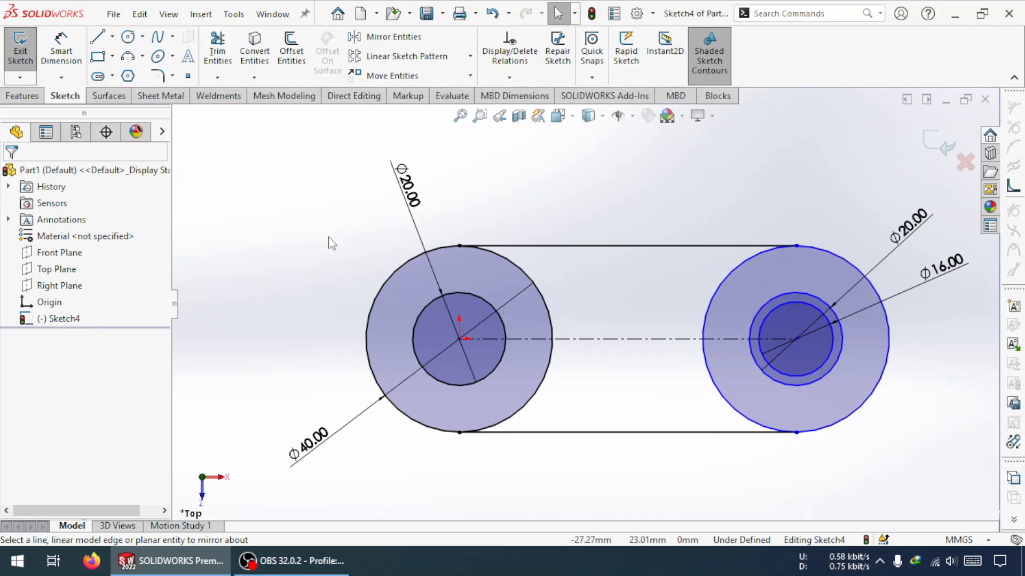
Dimension the centerline between the two circle centres and set its length to 60 mm
click(61, 51)
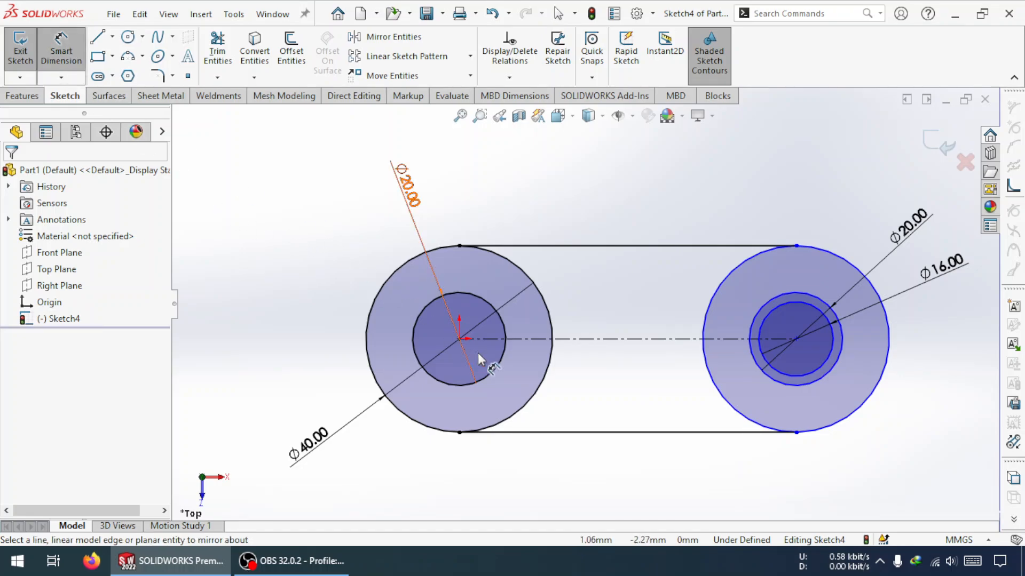
click(578, 340)
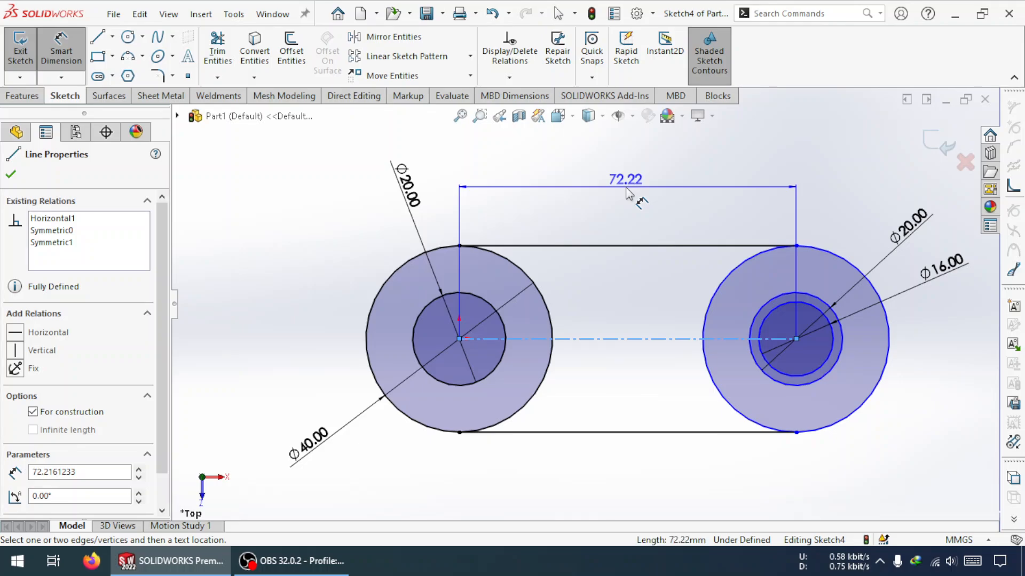
click(627, 194)
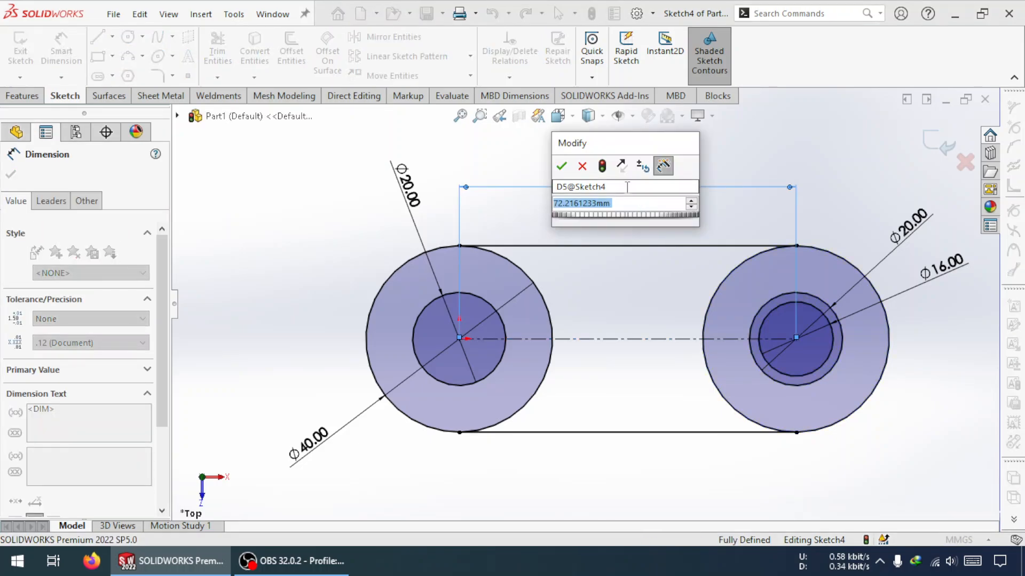
text(60)
key(Return)
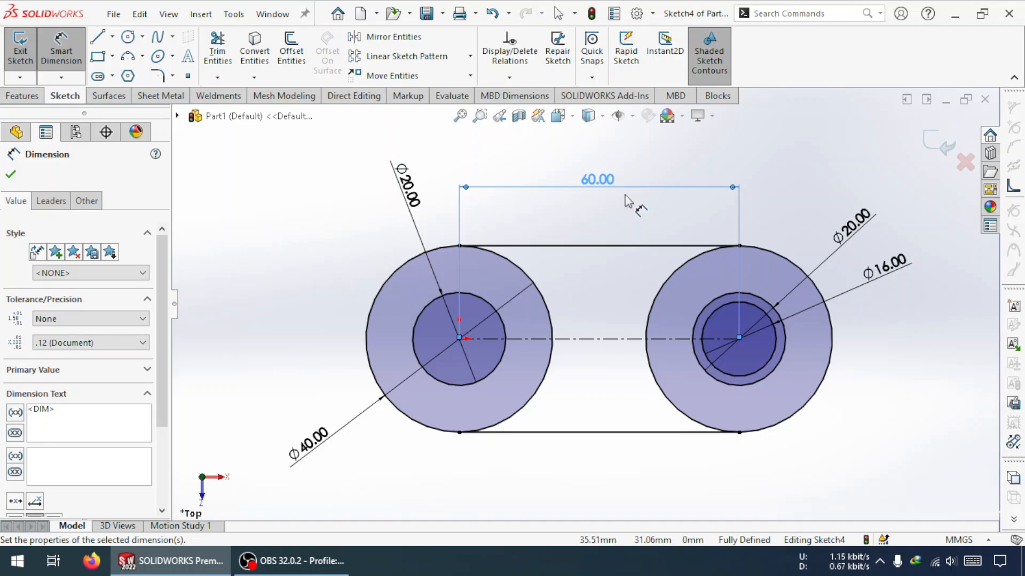
key(Escape)
key(Escape)
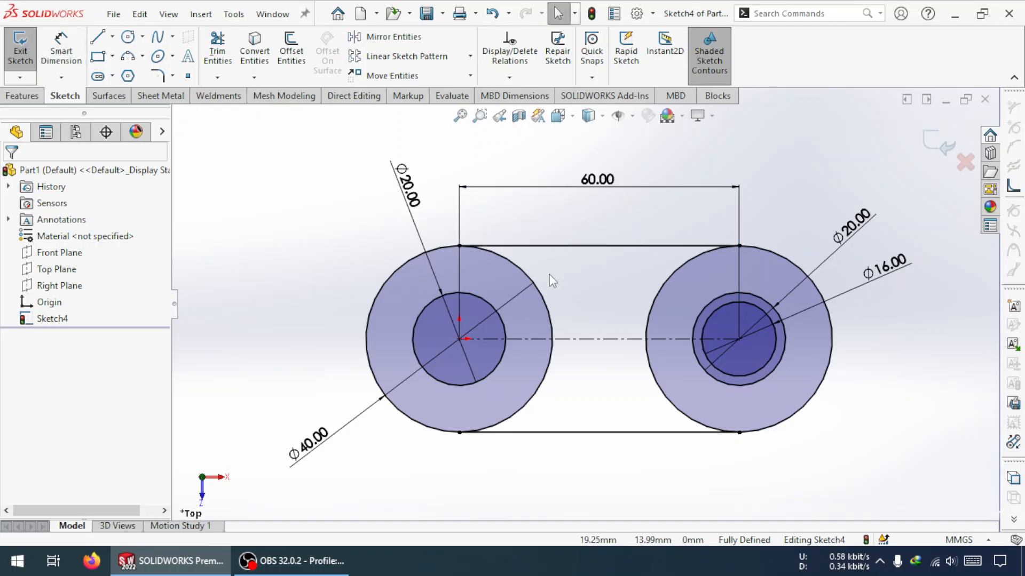
Draw a vertical line from the upper to the lower tangent line, about 23 mm to the right of the origin
click(538, 292)
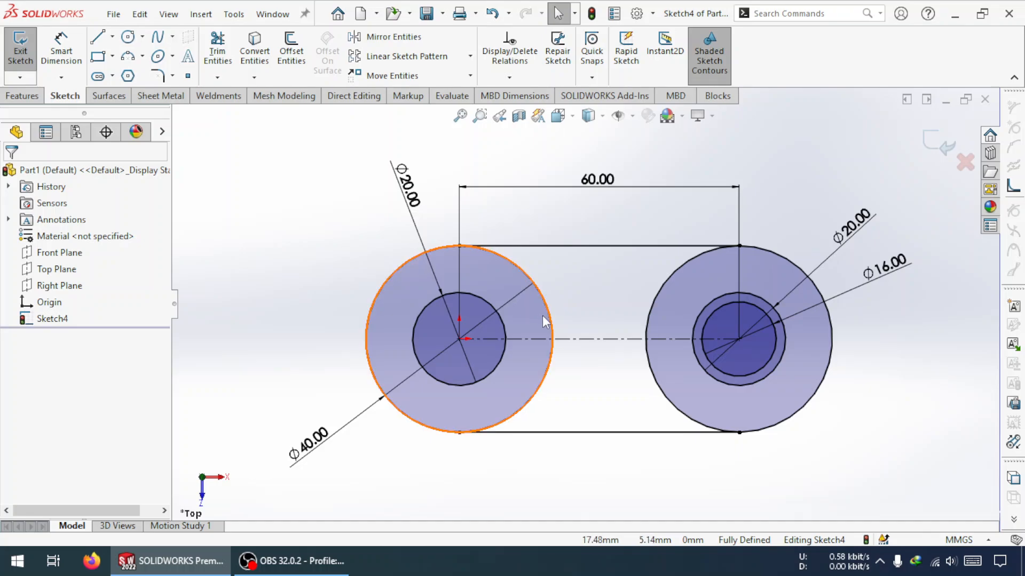
click(98, 37)
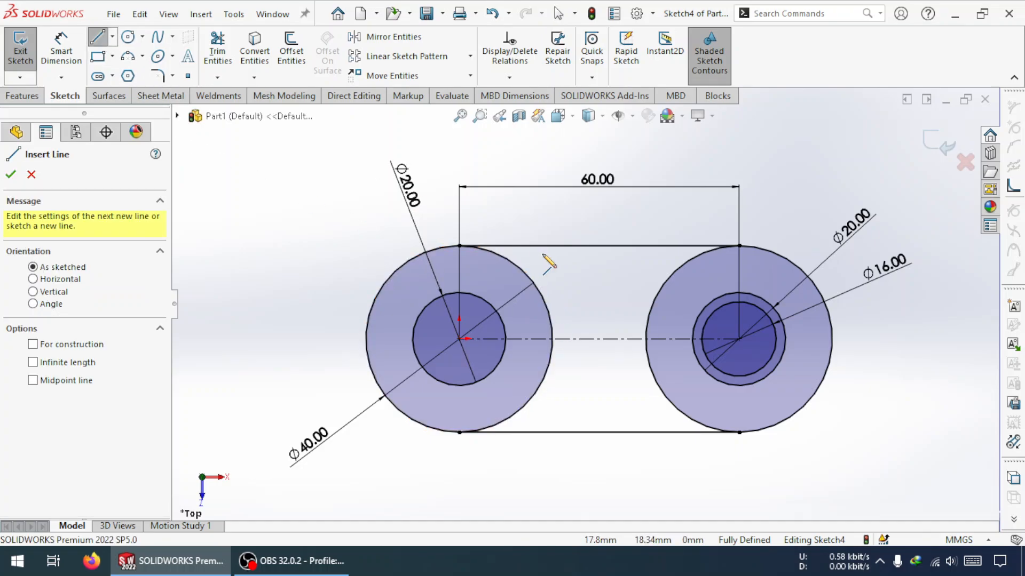
click(566, 246)
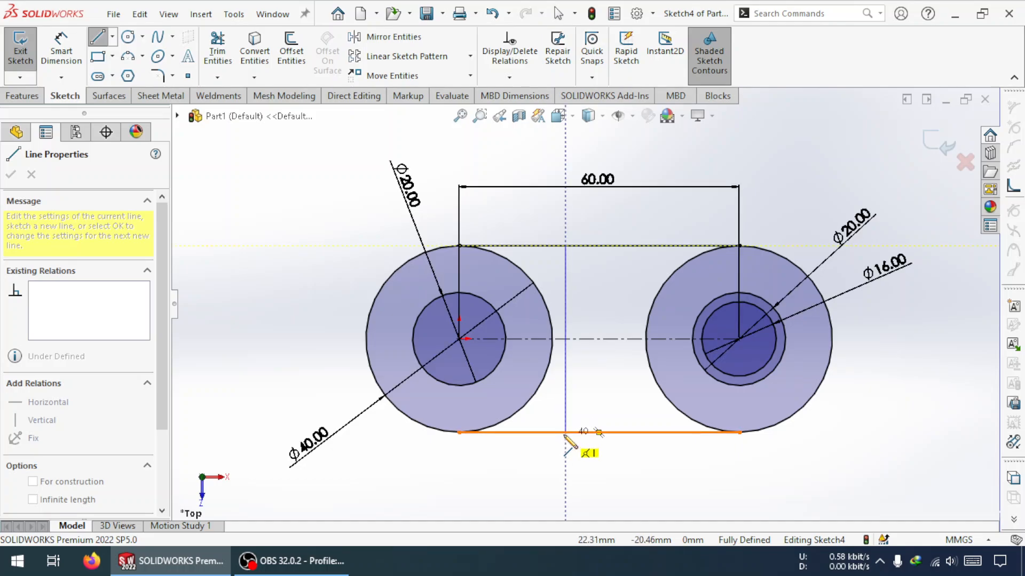
click(565, 432)
key(Escape)
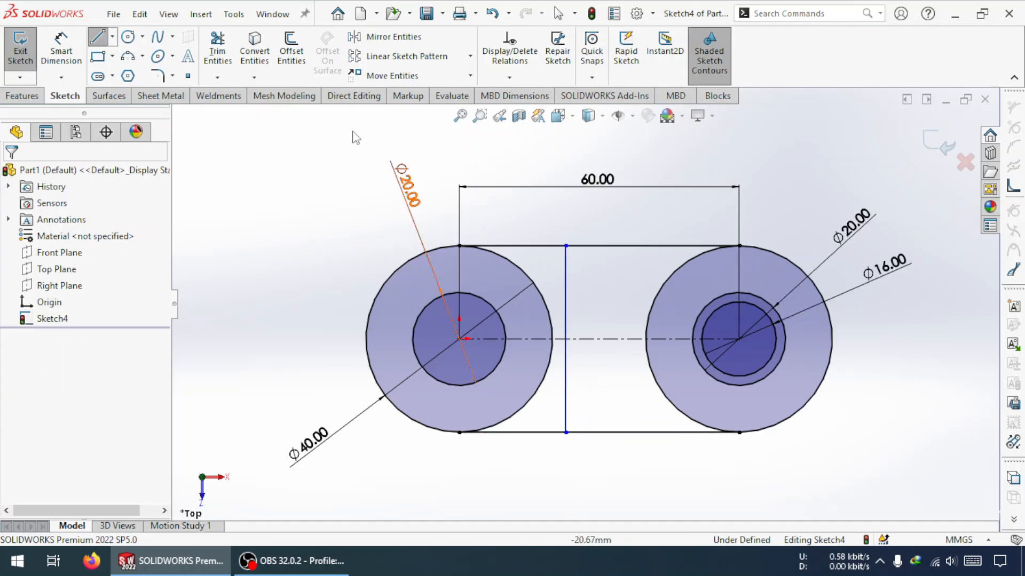
Dimension the vertical line from the centre of the left-hand circle and set the distance to 20 mm
click(73, 46)
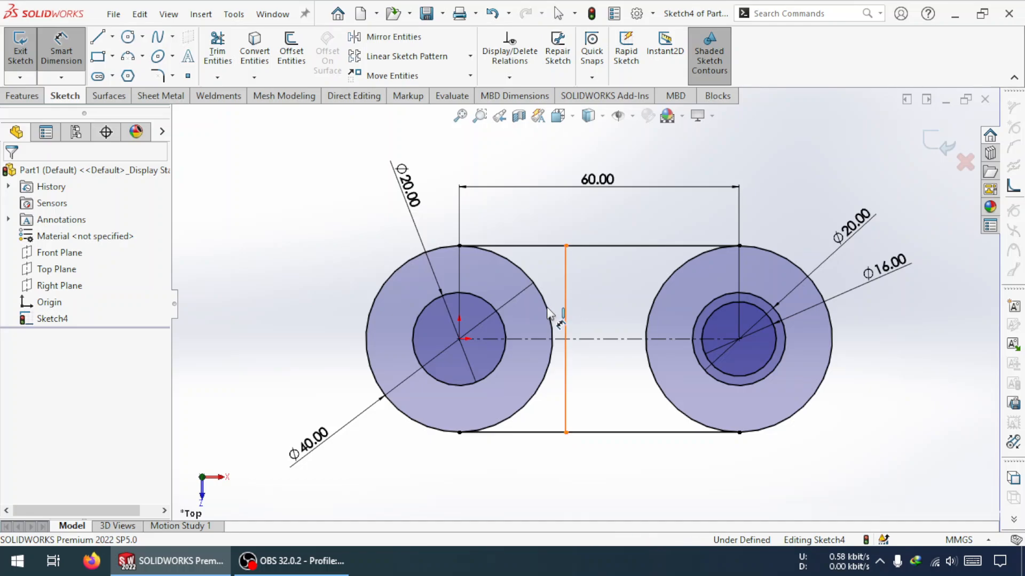
click(567, 321)
click(486, 305)
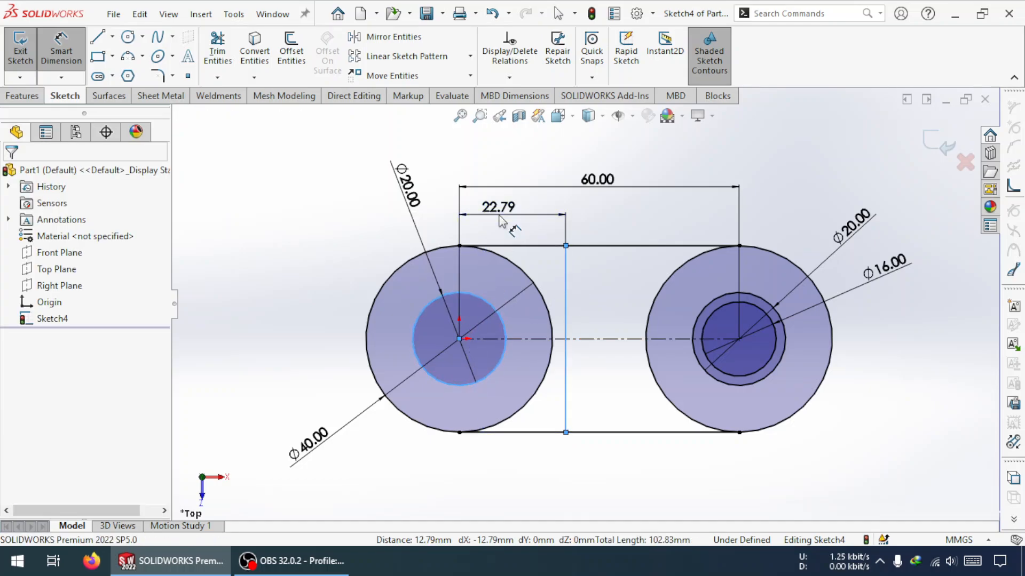
click(501, 216)
text(20)
key(Return)
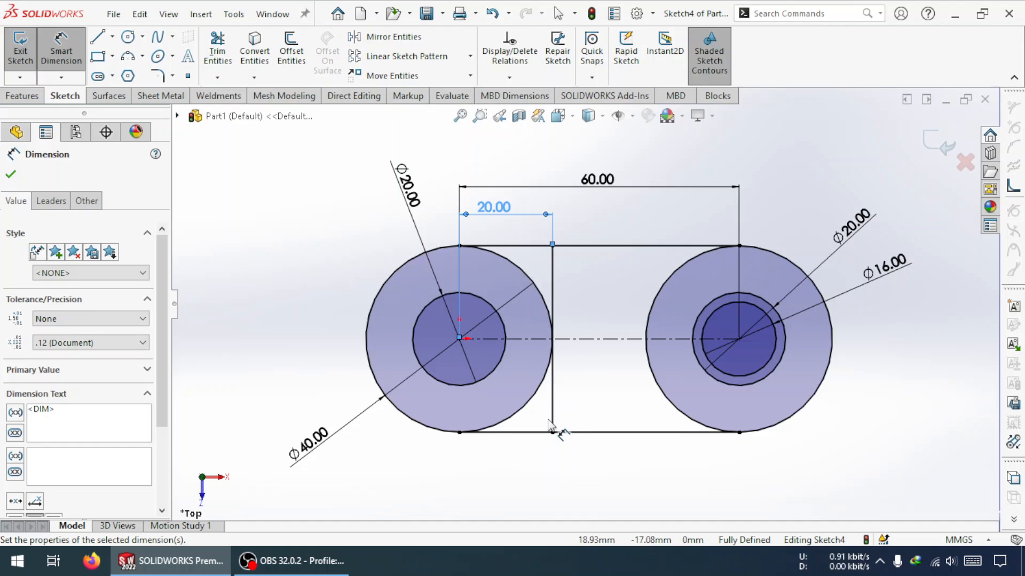
key(Escape)
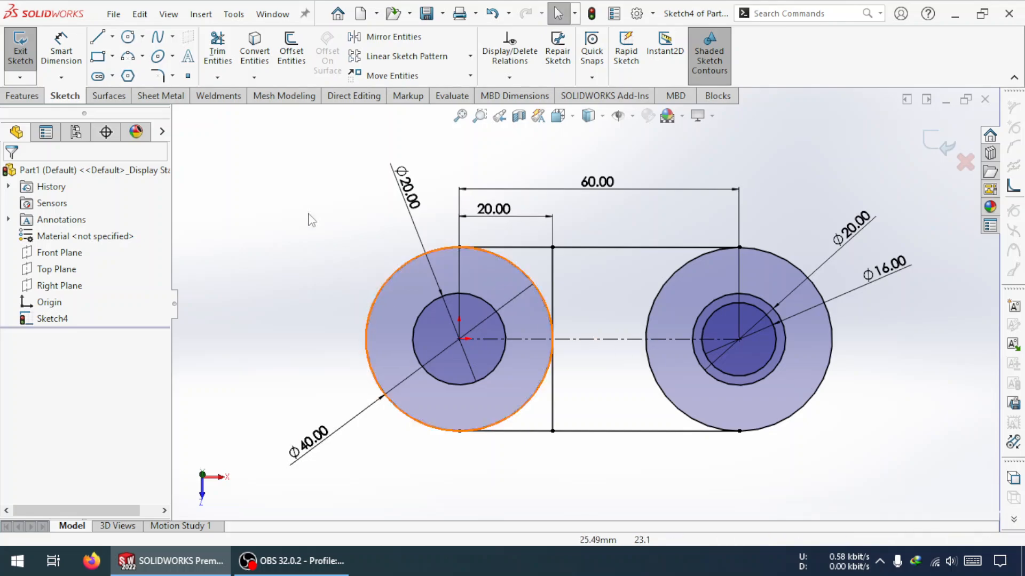
Extrude the right-hand outer ring and the two regions between it and the vertical line 10 mm, leaving the 20 mm circle open
click(24, 97)
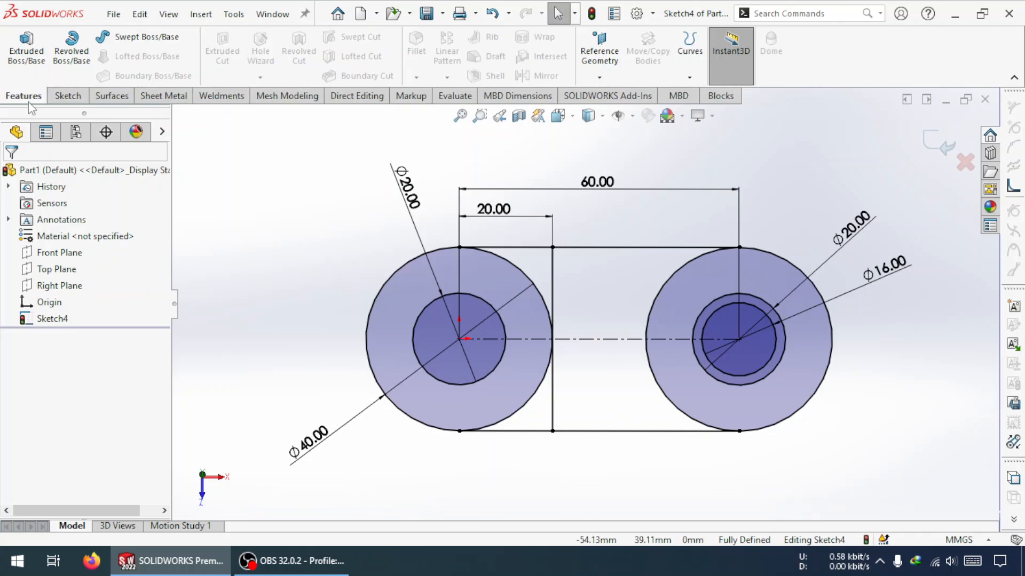
click(27, 56)
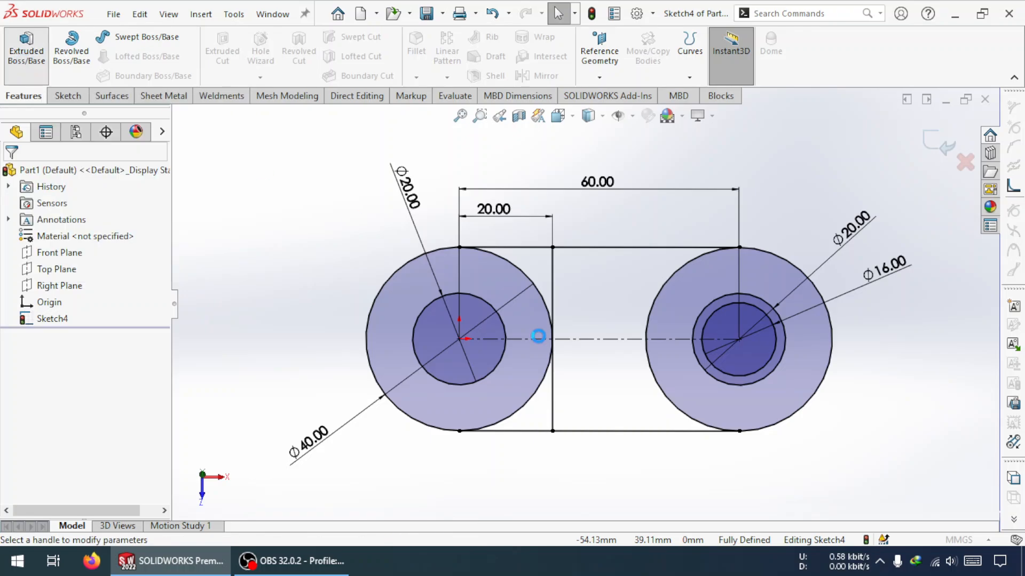
click(688, 344)
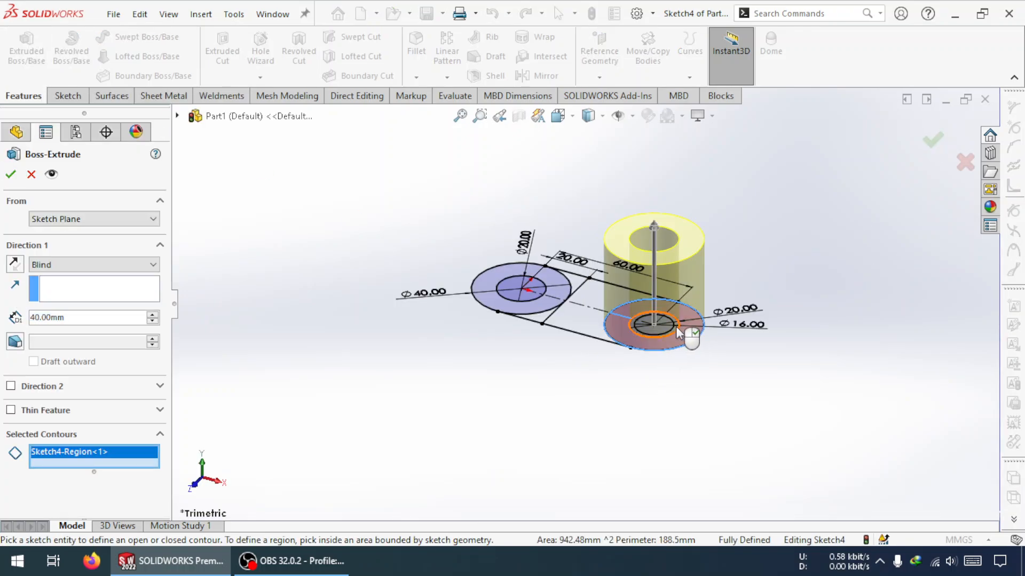
scroll(675, 338, up, 5)
click(448, 314)
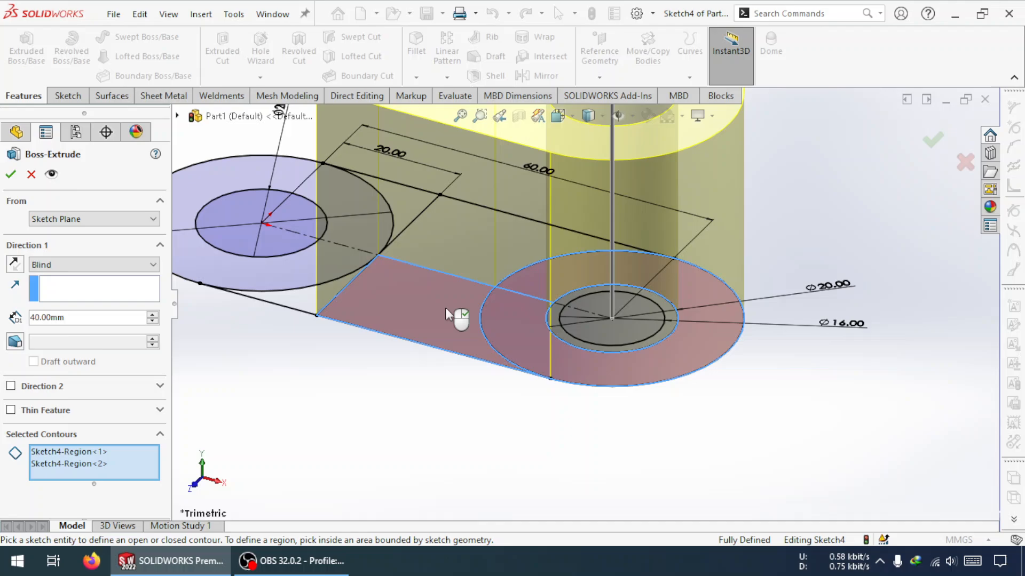
click(463, 247)
scroll(527, 337, down, 5)
middle_drag(527, 337, 566, 283)
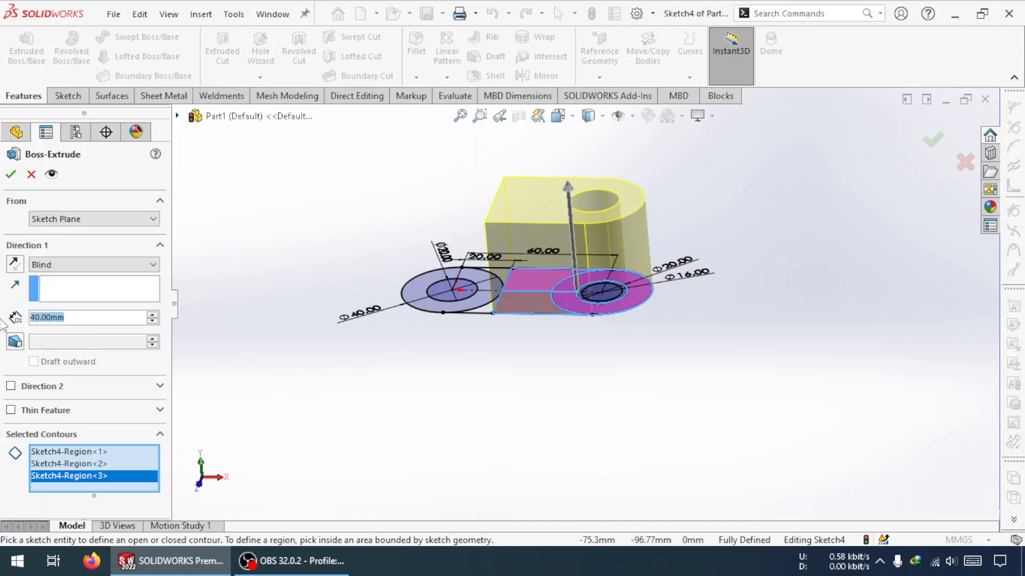
text(10)
key(Return)
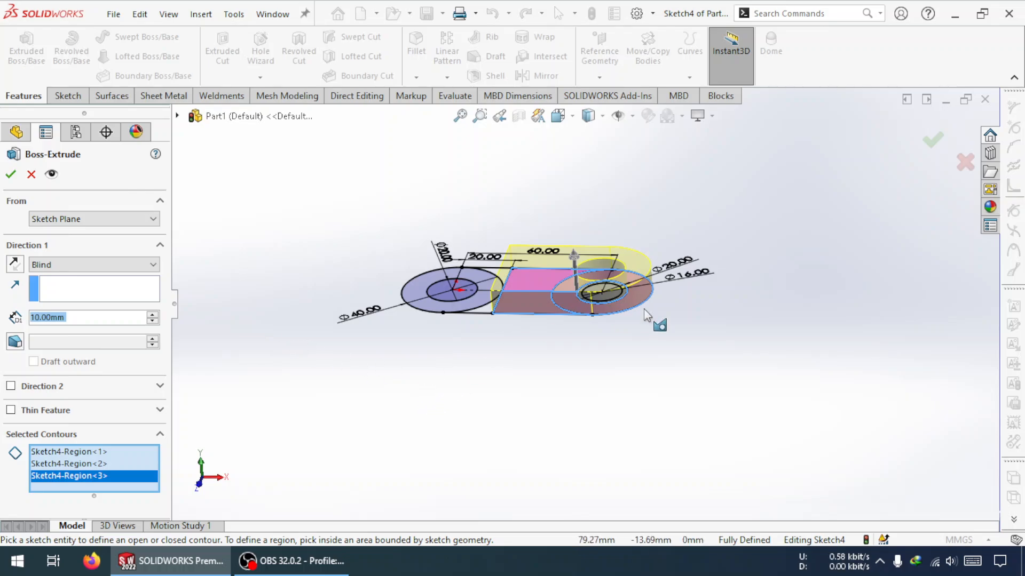
click(10, 176)
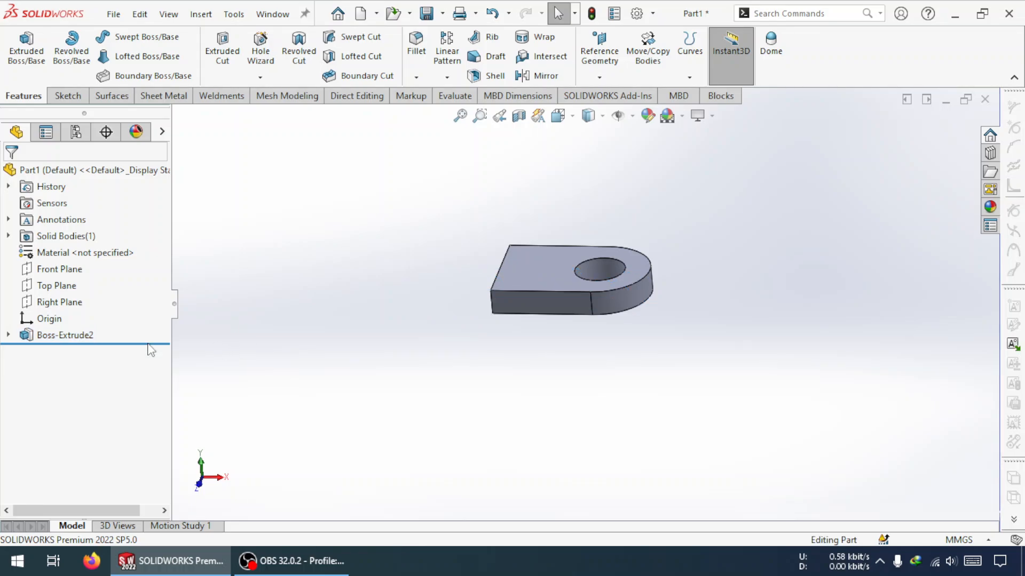
Start a second boss extrusion from Sketch4, selecting the ring between the 20 mm and 16 mm circles as its contour
click(8, 335)
click(64, 351)
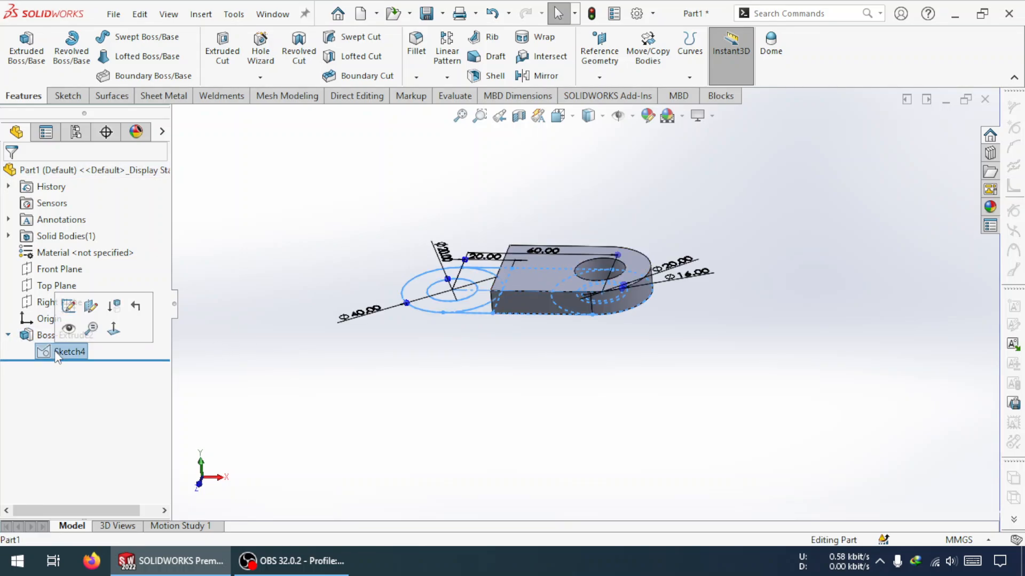
click(26, 46)
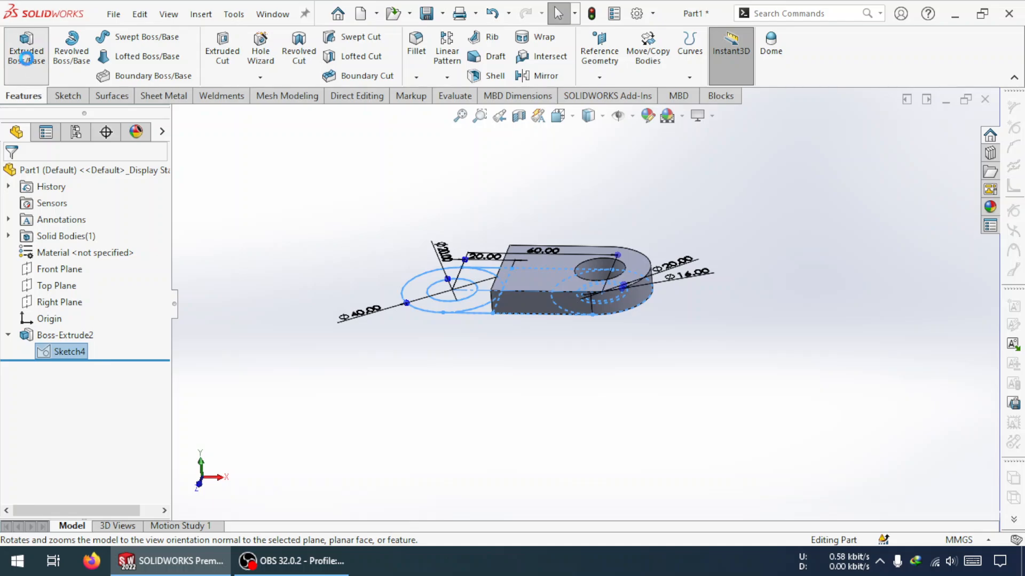
scroll(629, 294, down, 5)
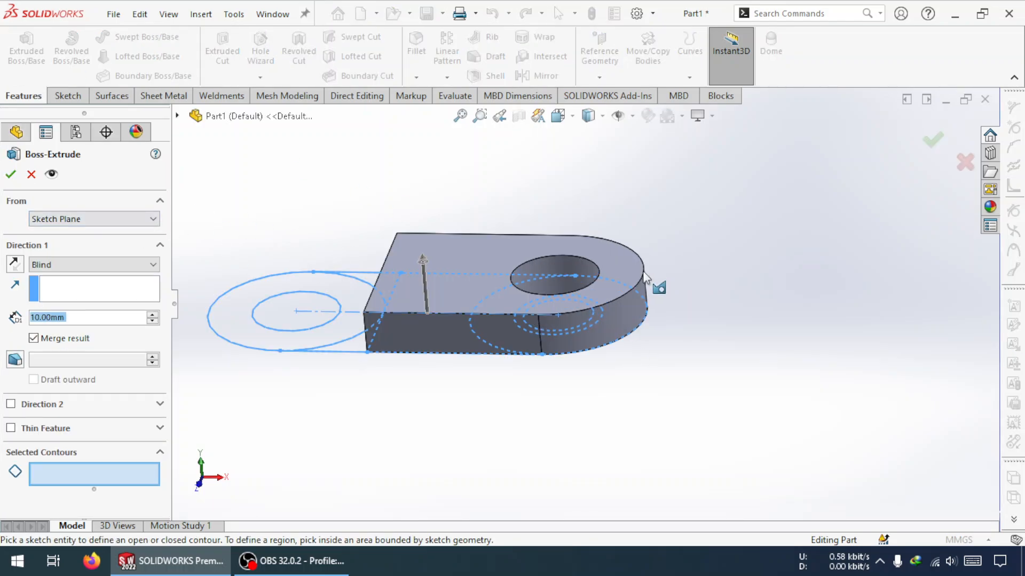
click(603, 302)
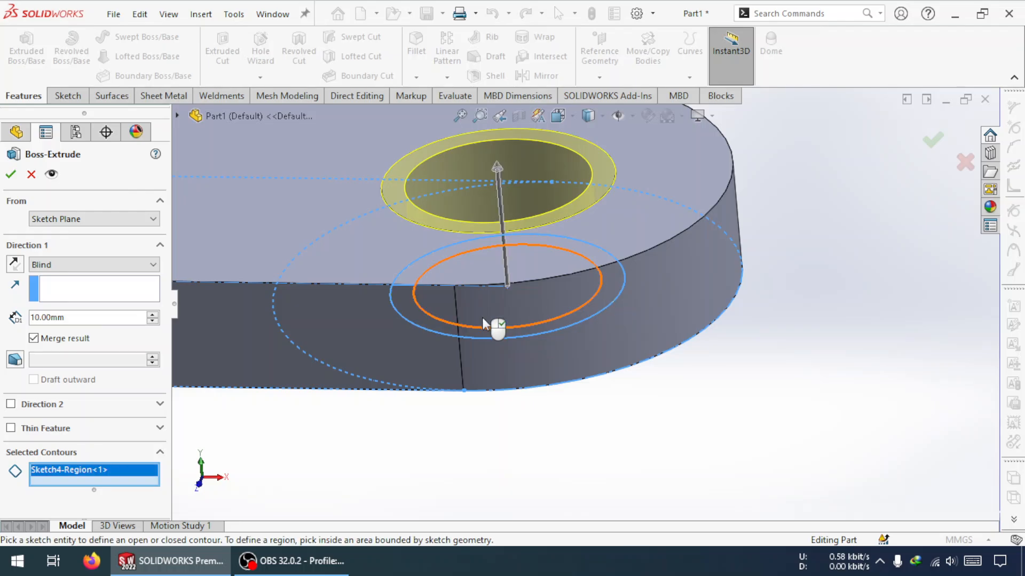
Set the extrusion's start condition to Surface/Face/Plane and pick the plate's top face
click(88, 218)
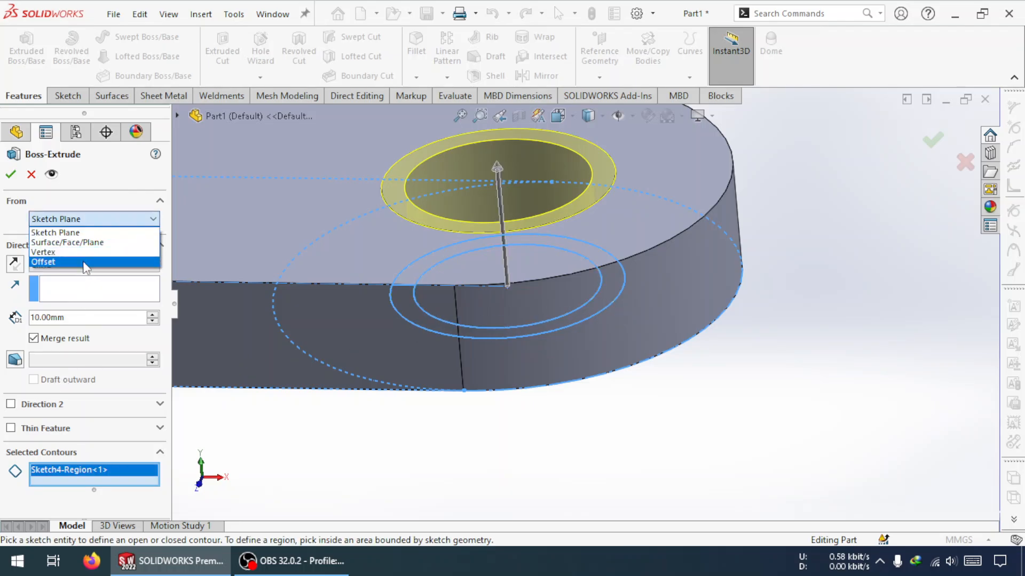
click(67, 243)
click(267, 235)
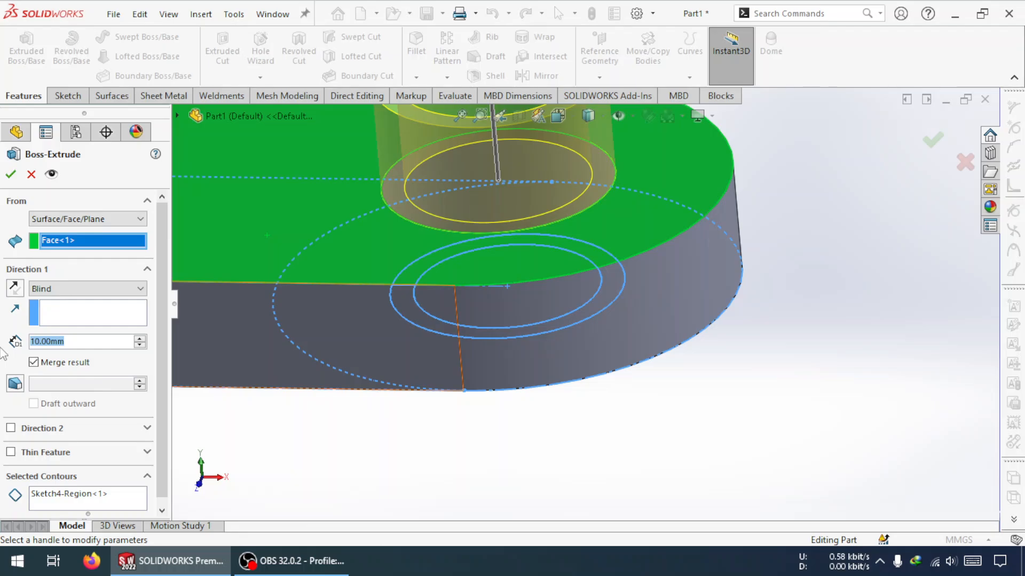
Remove the plate's top face as the start reference and set the extrusion depth to 15 mm
key(Delete)
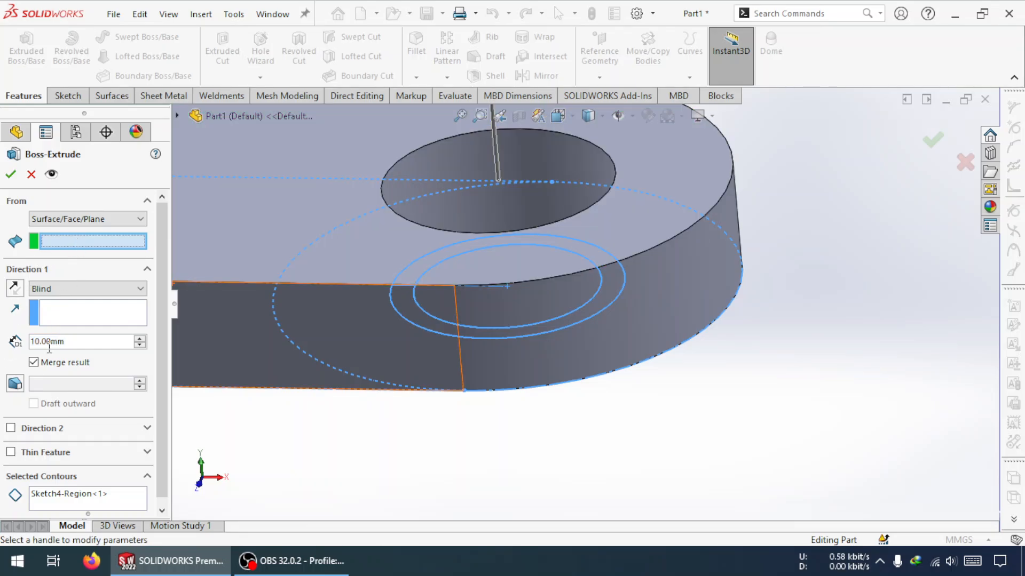
drag(84, 341, 7, 346)
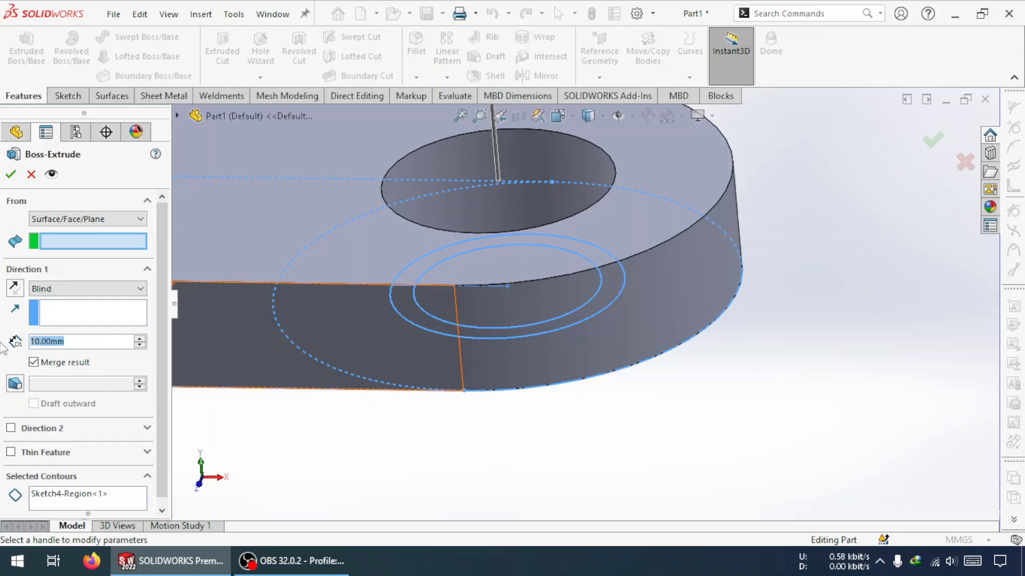
text(15)
key(Return)
Clear the selected contour and try picking the ring between the 20 mm and 16 mm circles again
click(81, 497)
key(Delete)
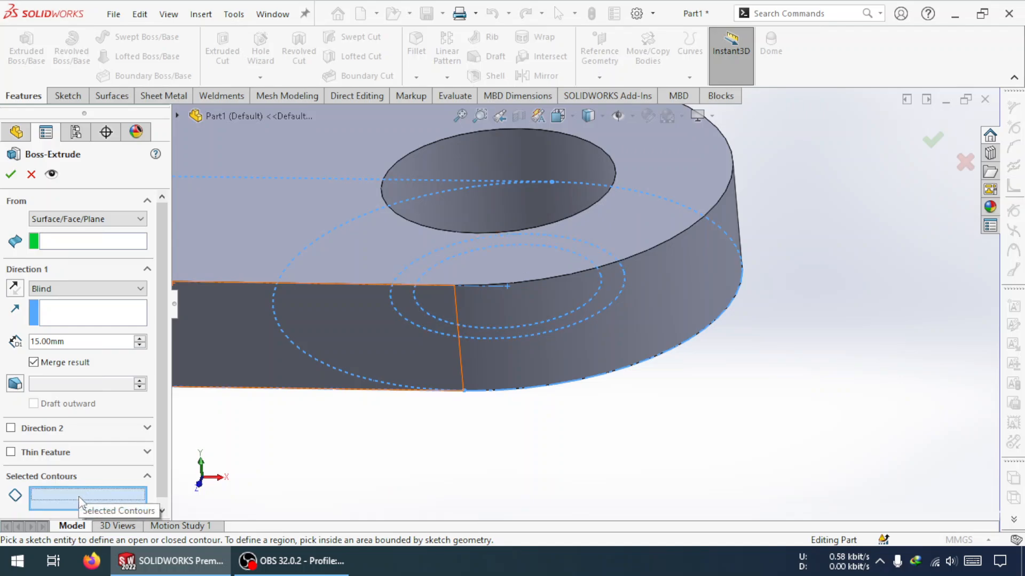
click(475, 332)
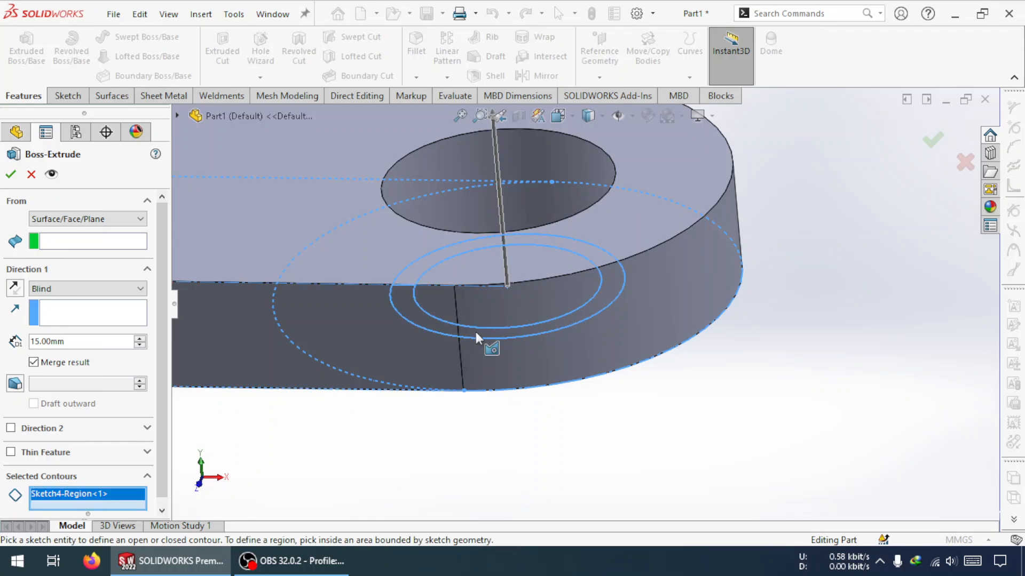
key(Delete)
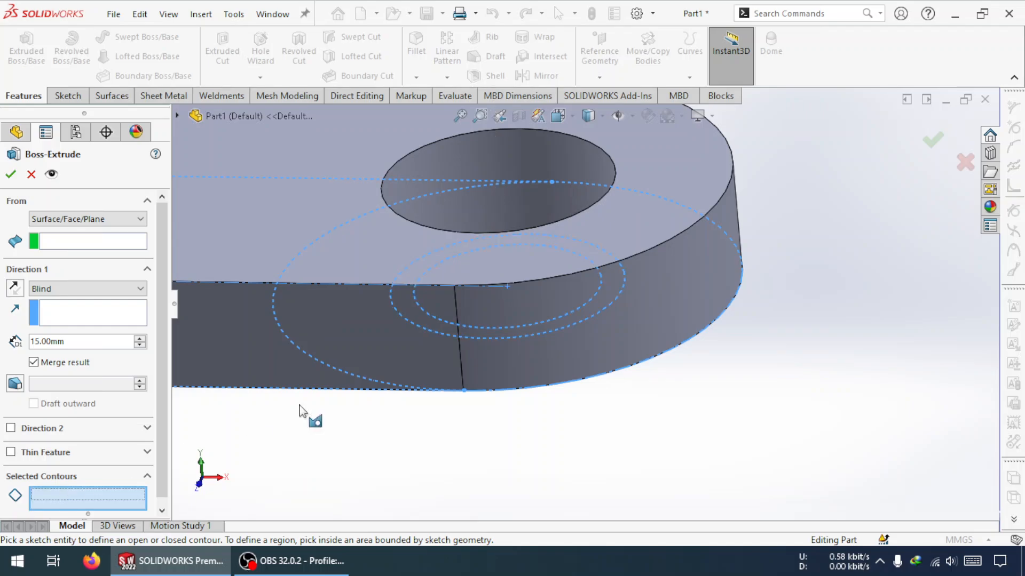
click(443, 326)
Hide Sketch4 under the first boss extrusion
scroll(444, 327, up, 5)
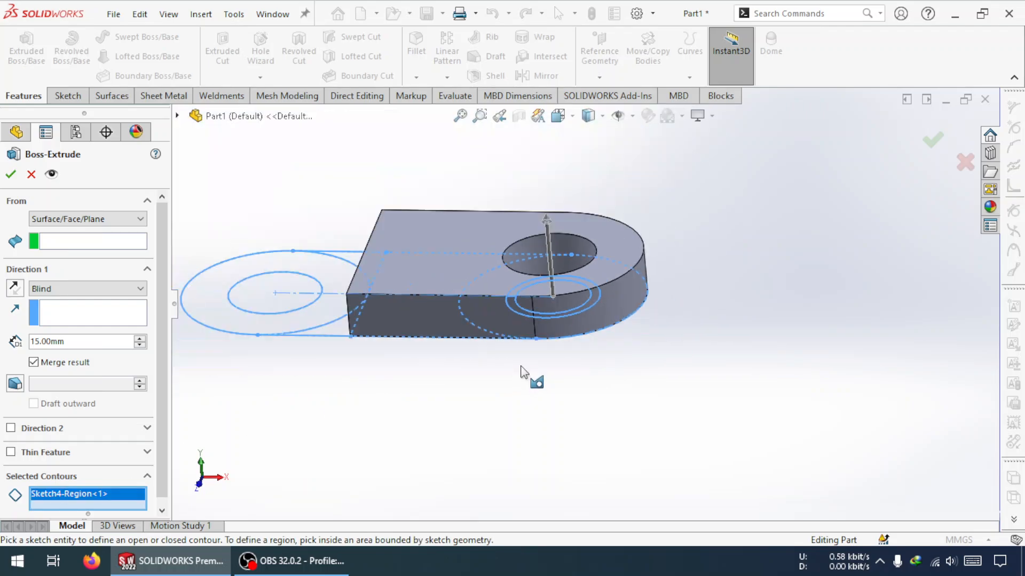
click(177, 116)
click(194, 282)
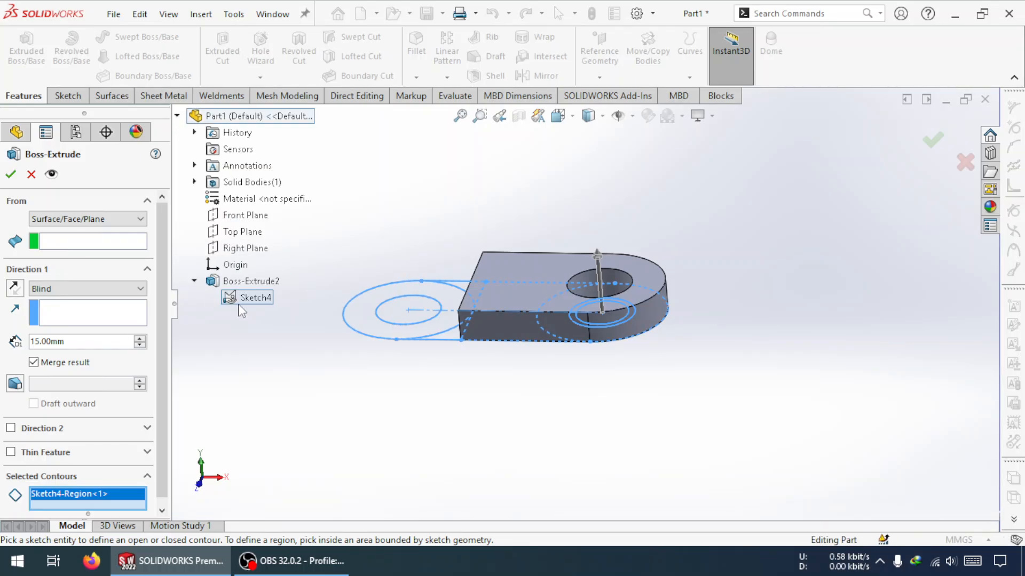
right_click(241, 298)
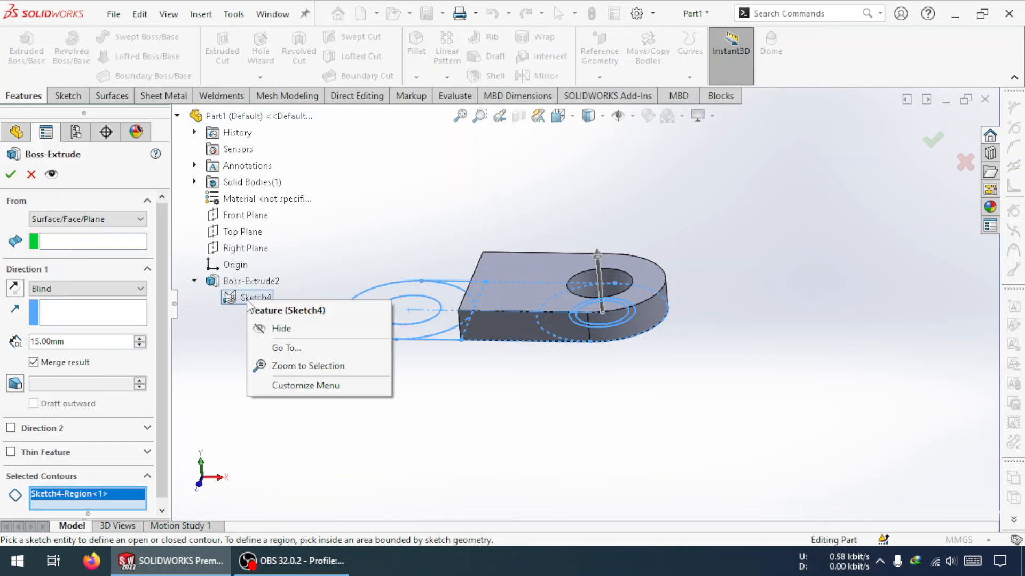
click(265, 329)
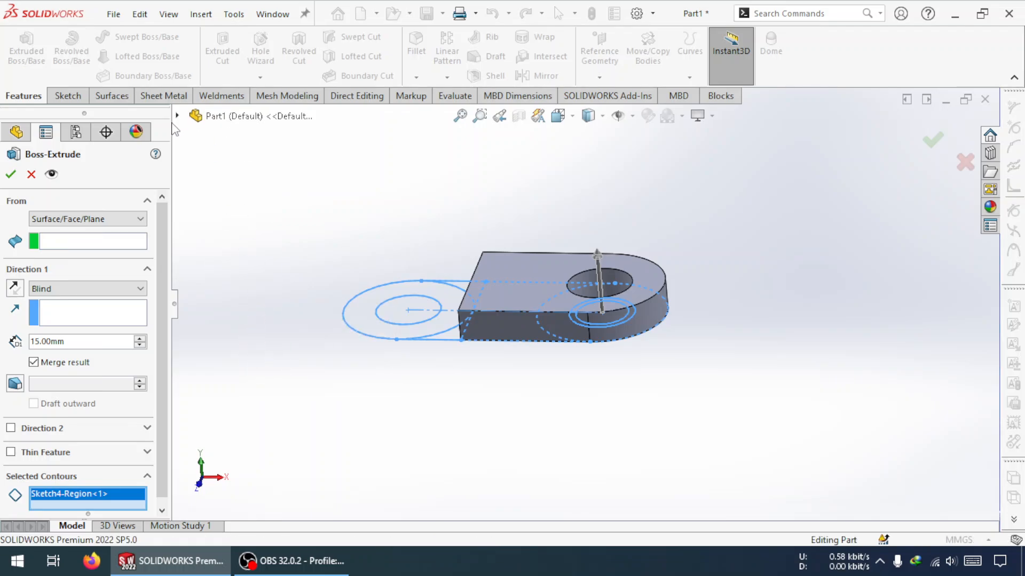
Clear the extrusion's contour and reselect the ring between the 20 mm and 16 mm circles of Sketch4
click(107, 494)
key(Delete)
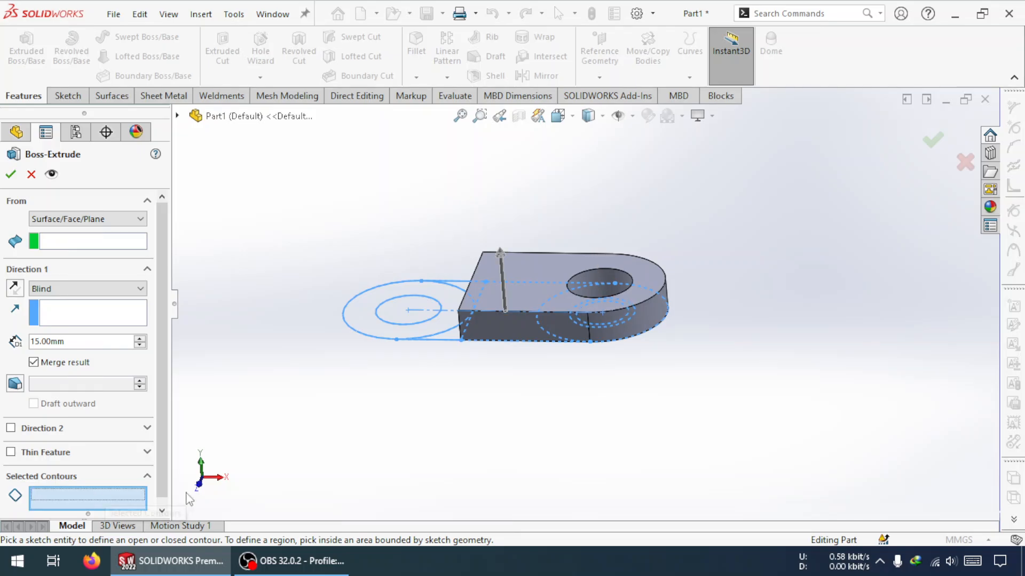
scroll(662, 374, down, 5)
scroll(499, 255, up, 6)
scroll(502, 256, down, 6)
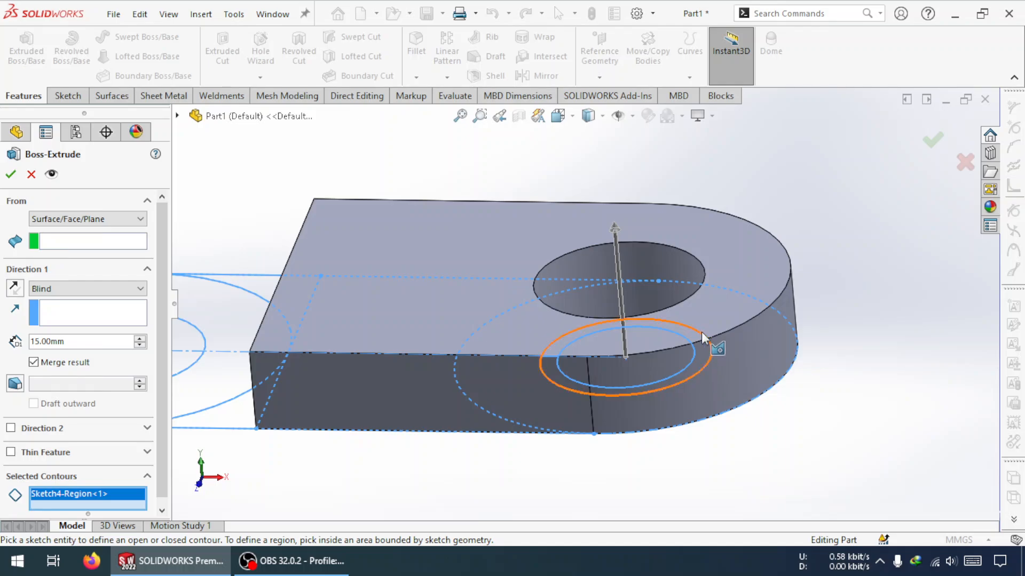
click(701, 347)
click(701, 352)
mouse_move(702, 336)
middle_down()
mouse_move(692, 398)
mouse_move(706, 290)
mouse_move(699, 246)
mouse_move(687, 299)
middle_up()
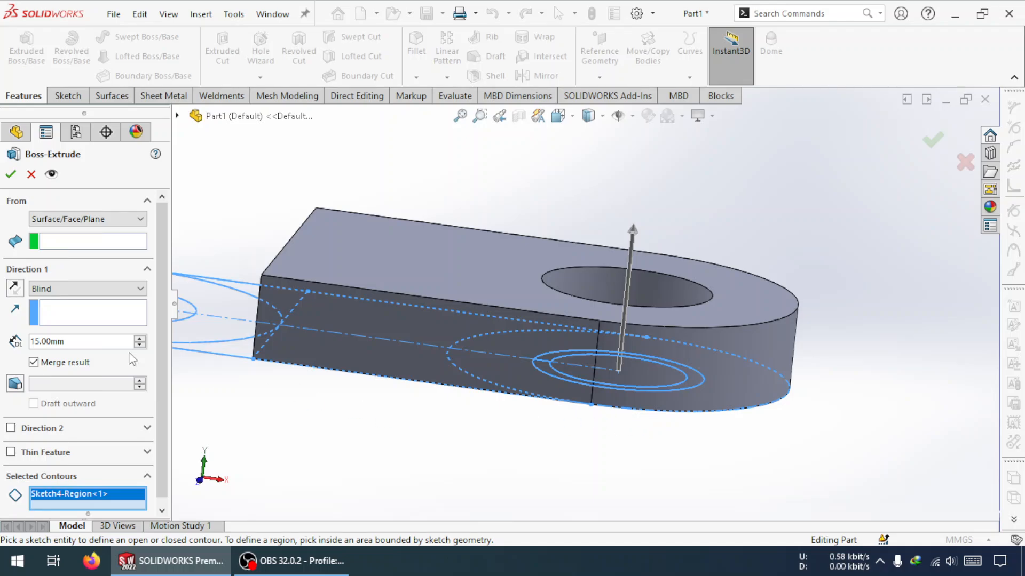
Change the extrusion's start condition to Sketch Plane and complete the 15 mm ring boss in its upward direction
click(18, 292)
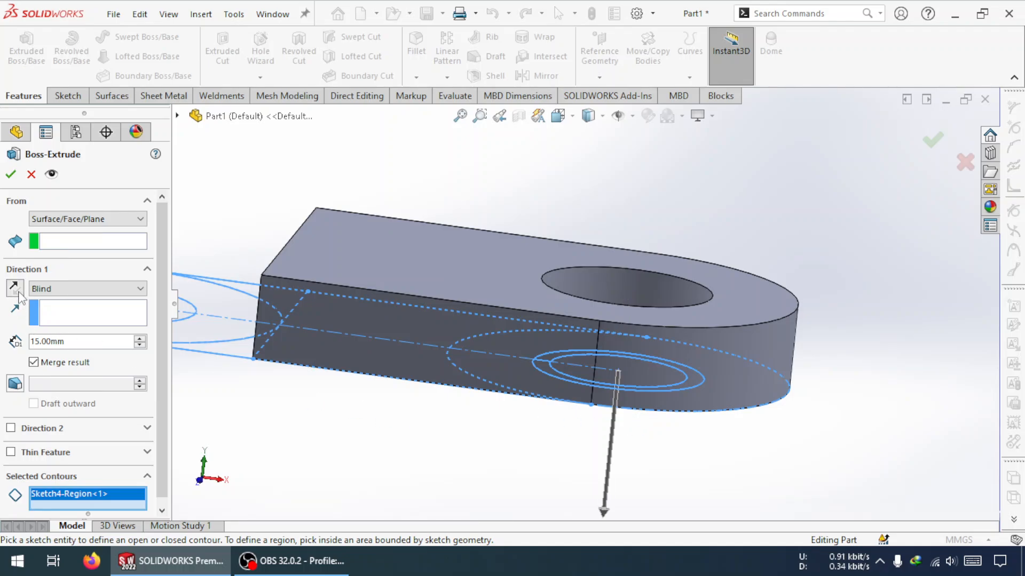
click(17, 291)
click(10, 174)
click(87, 218)
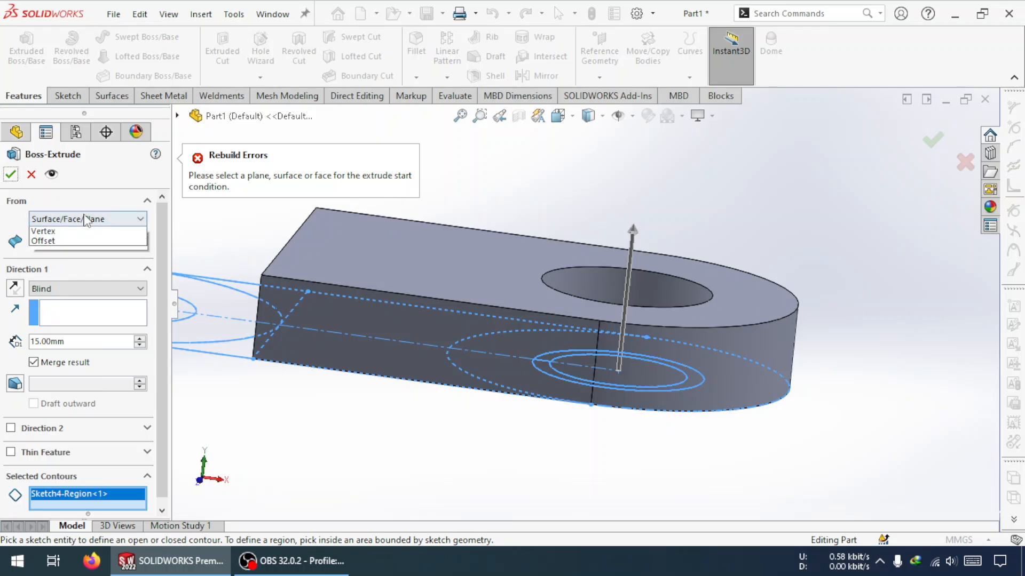
click(33, 226)
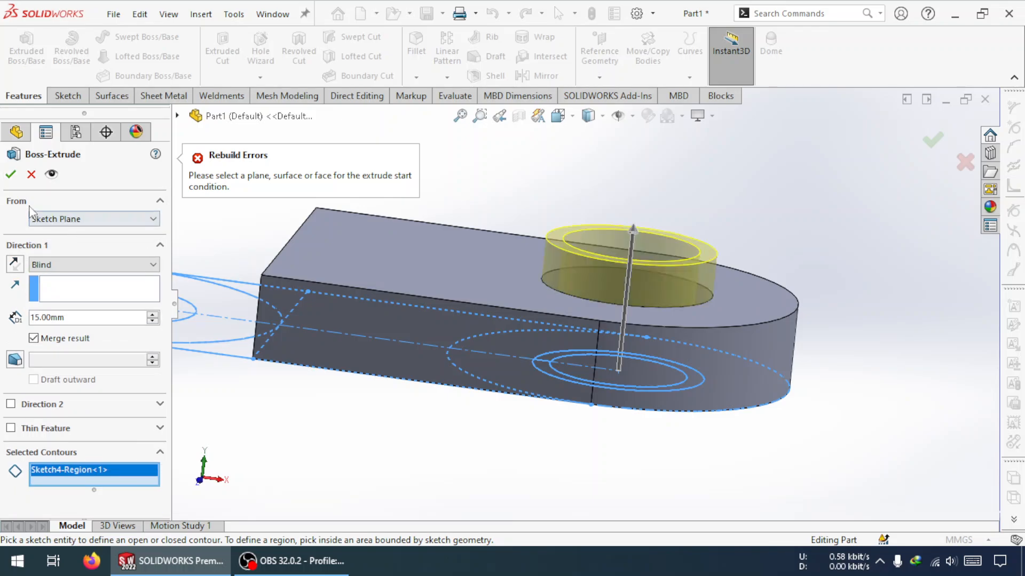
click(11, 174)
Fillet the edge where the ring boss meets the plate with a 2 mm radius
middle_drag(546, 308, 547, 332)
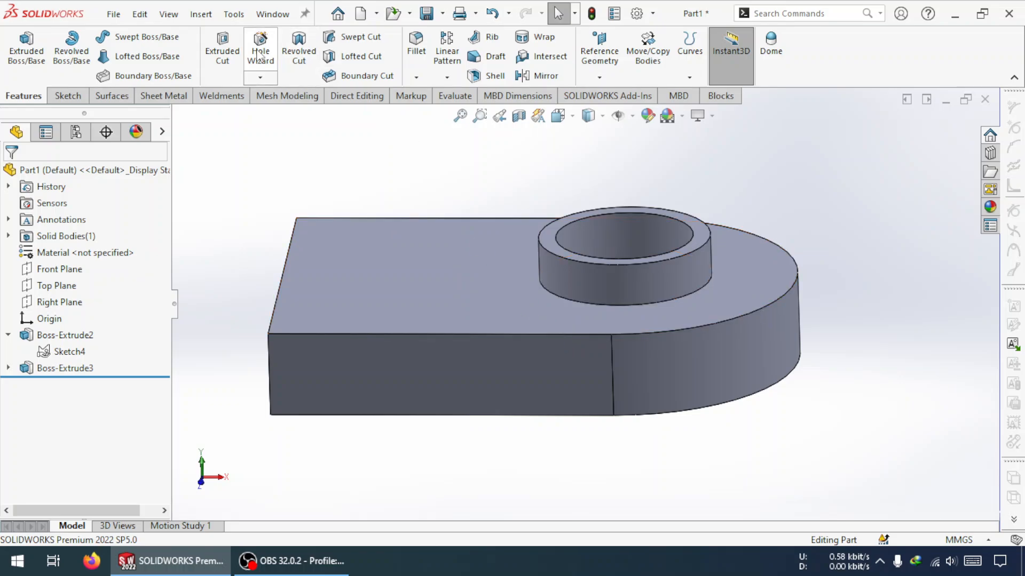
click(416, 47)
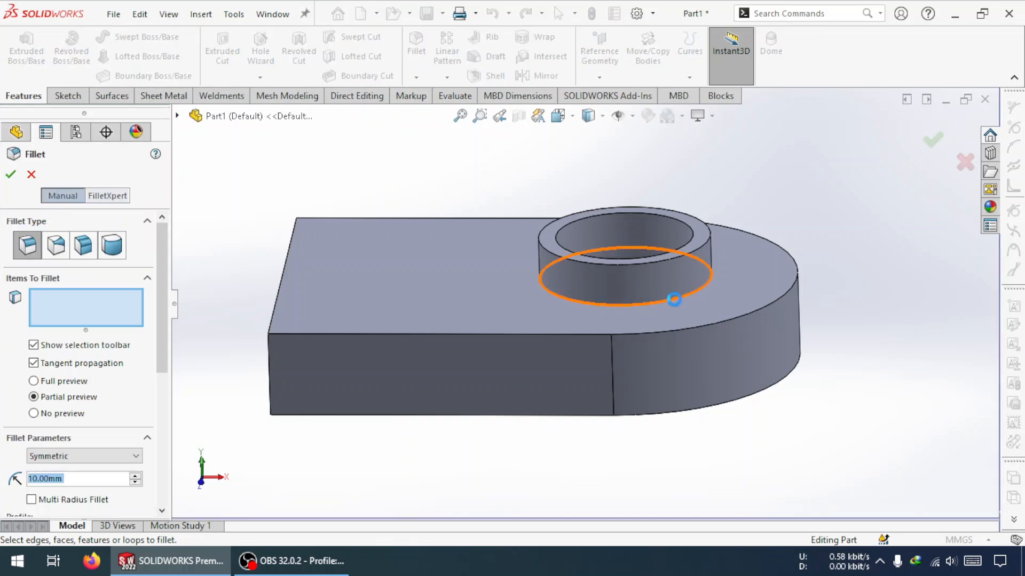
text(2)
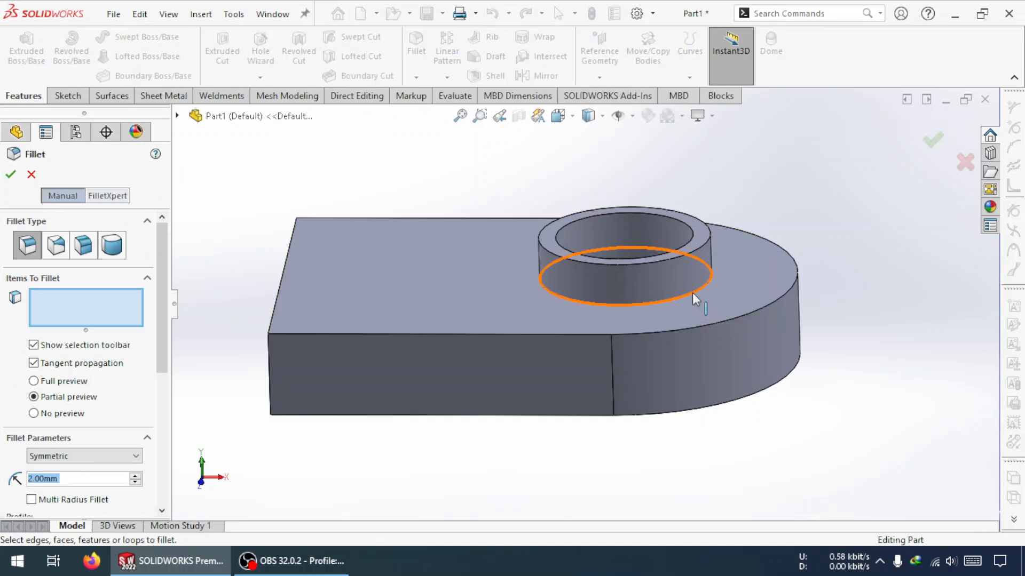
click(693, 292)
click(10, 173)
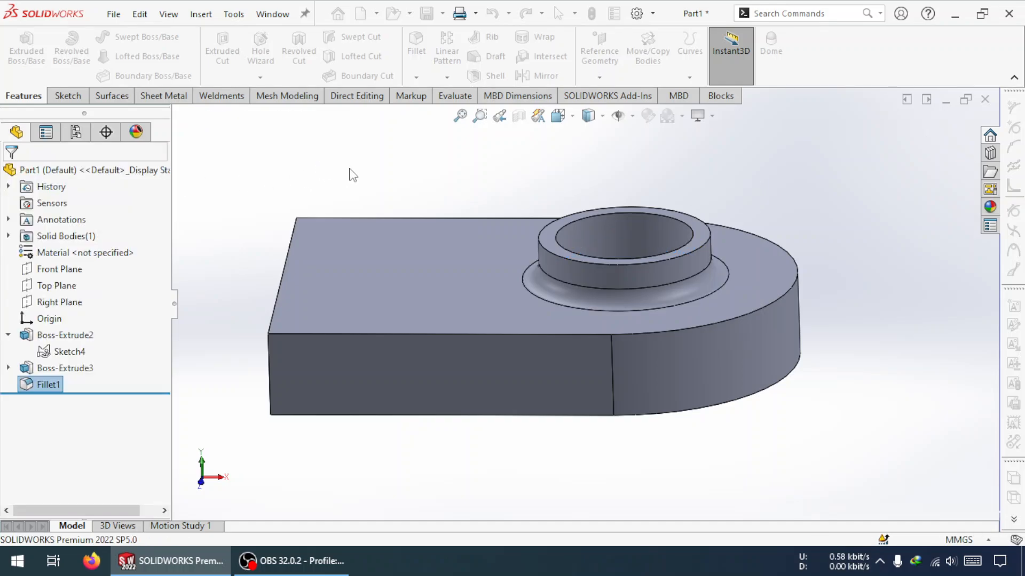
Show Sketch4 so its left-hand profile is available for another feature
click(64, 351)
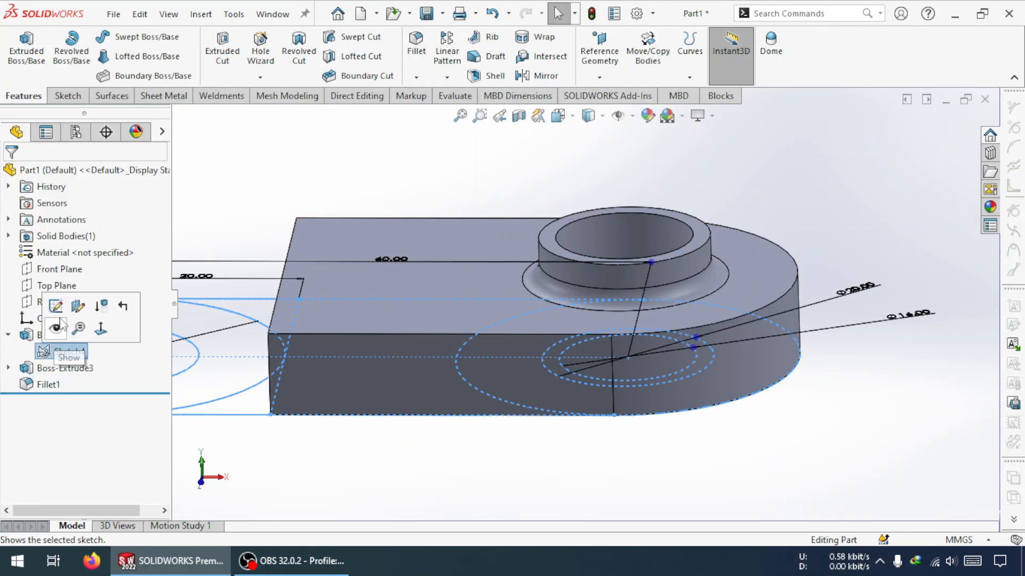
click(57, 329)
scroll(390, 453, up, 5)
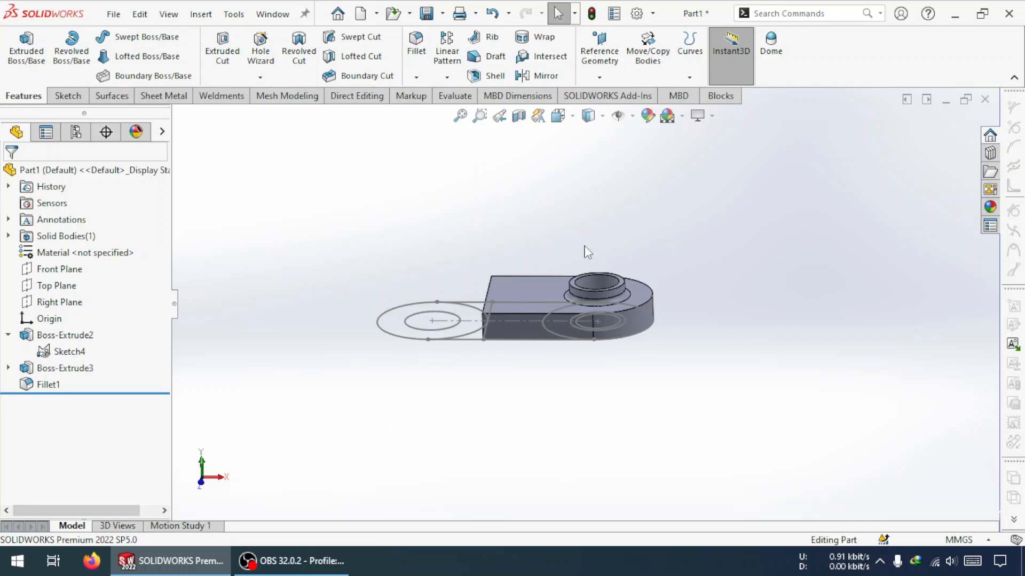
scroll(400, 423, down, 4)
scroll(384, 373, up, 4)
scroll(375, 367, down, 1)
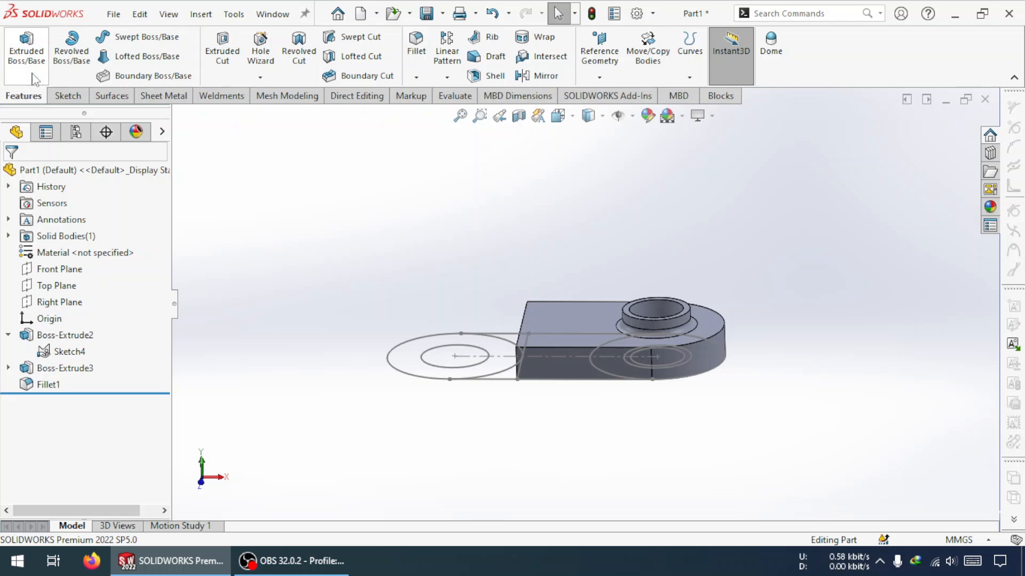
Start a boss extrusion from Sketch4 using the left-hand ring and the two corner regions between it and the plate as contours
click(48, 53)
middle_drag(509, 385, 515, 312)
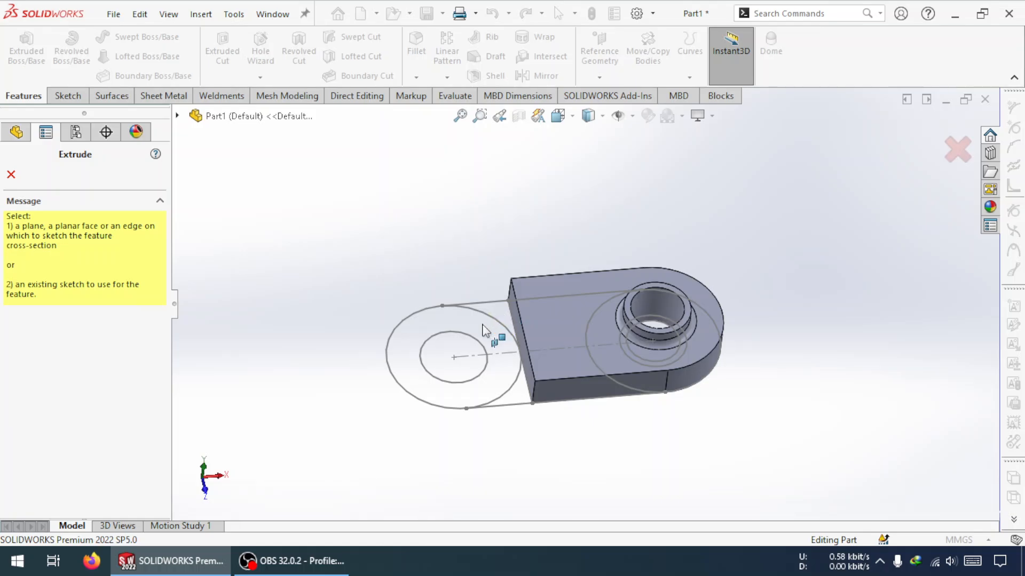
click(493, 326)
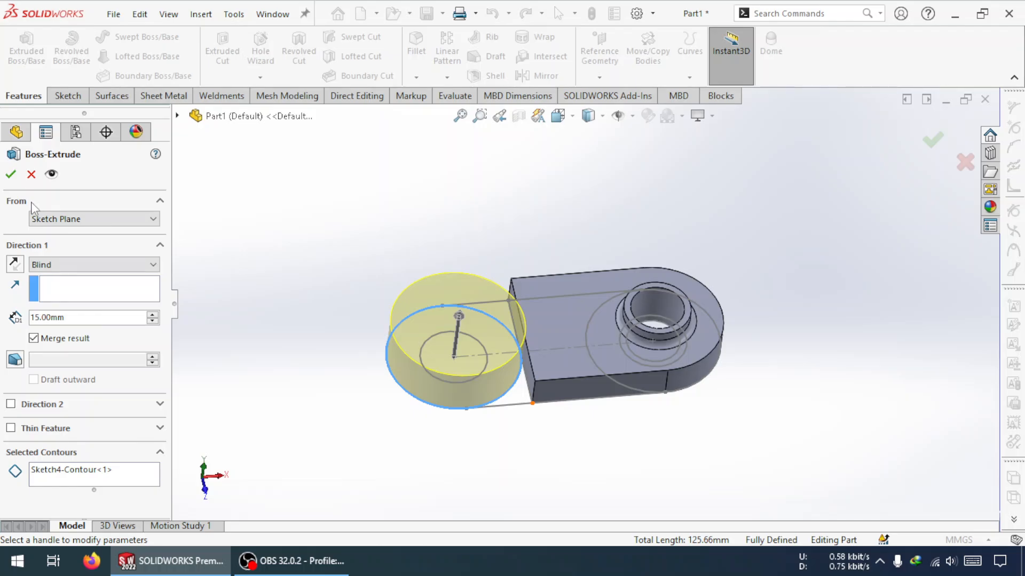
click(51, 472)
key(Delete)
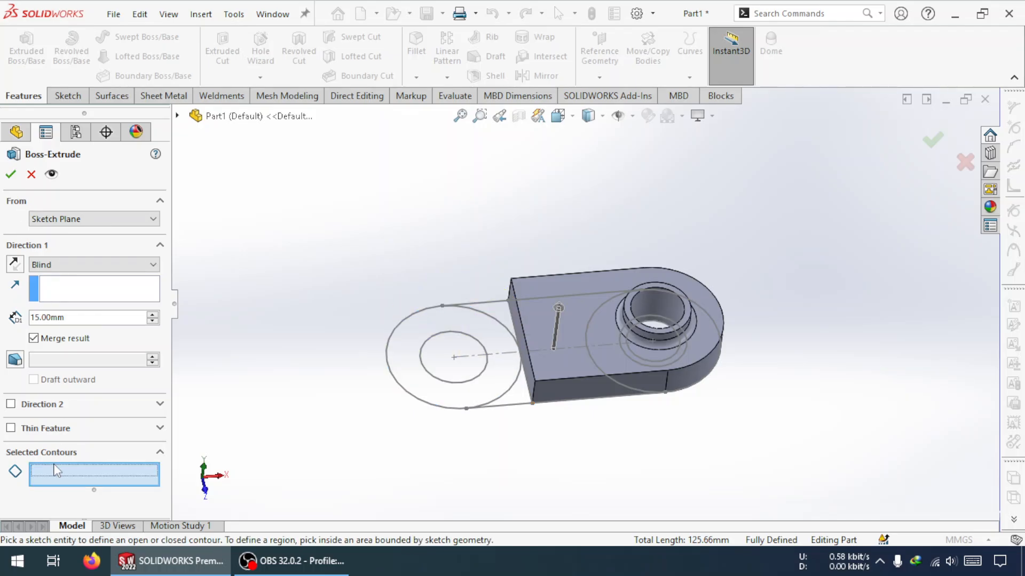
scroll(446, 348, down, 5)
click(648, 238)
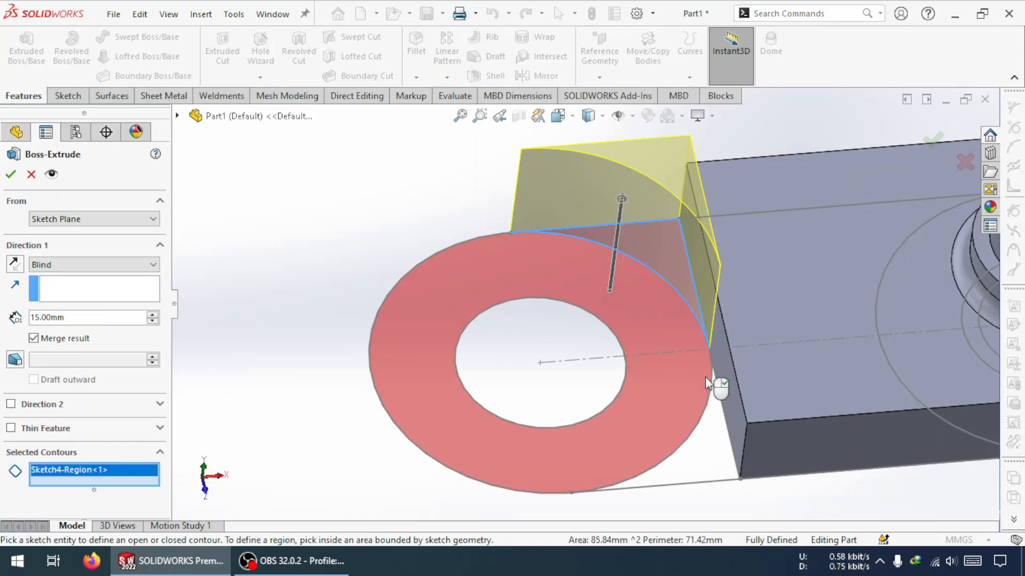
click(706, 441)
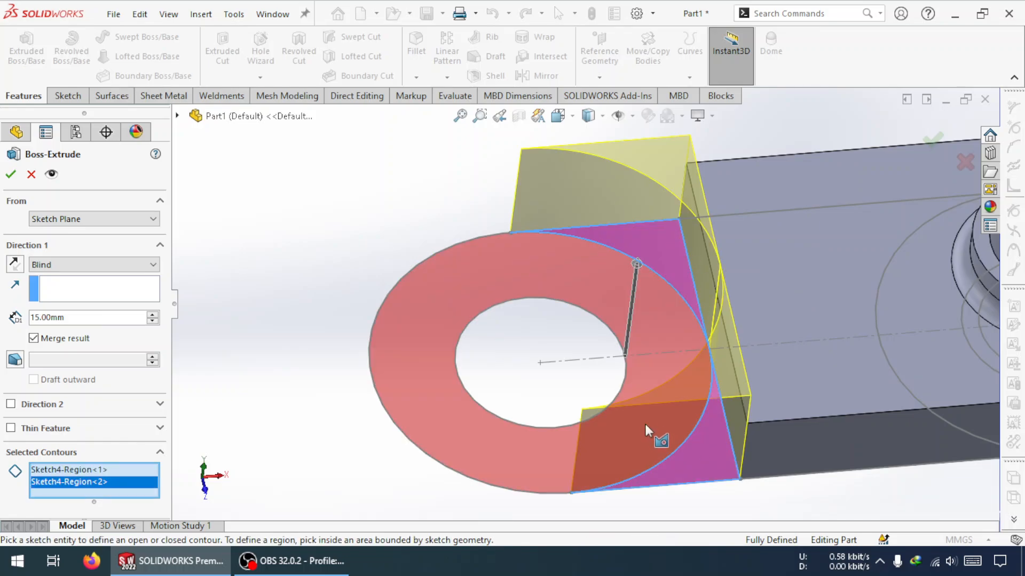
click(640, 392)
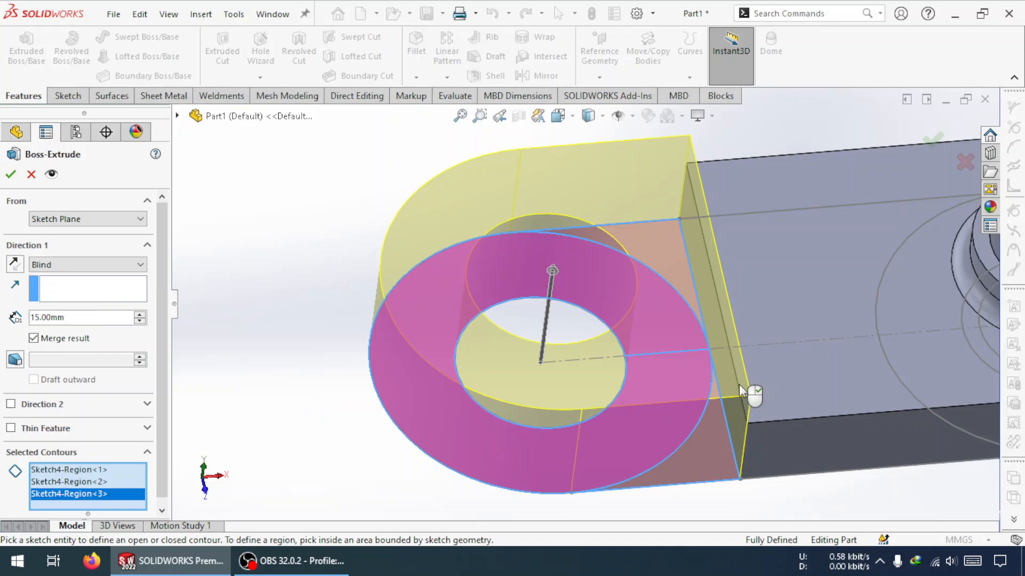
Set the left-hand end's extrusion depth to 40 mm and complete the boss
middle_drag(730, 331, 726, 234)
drag(92, 320, 1, 328)
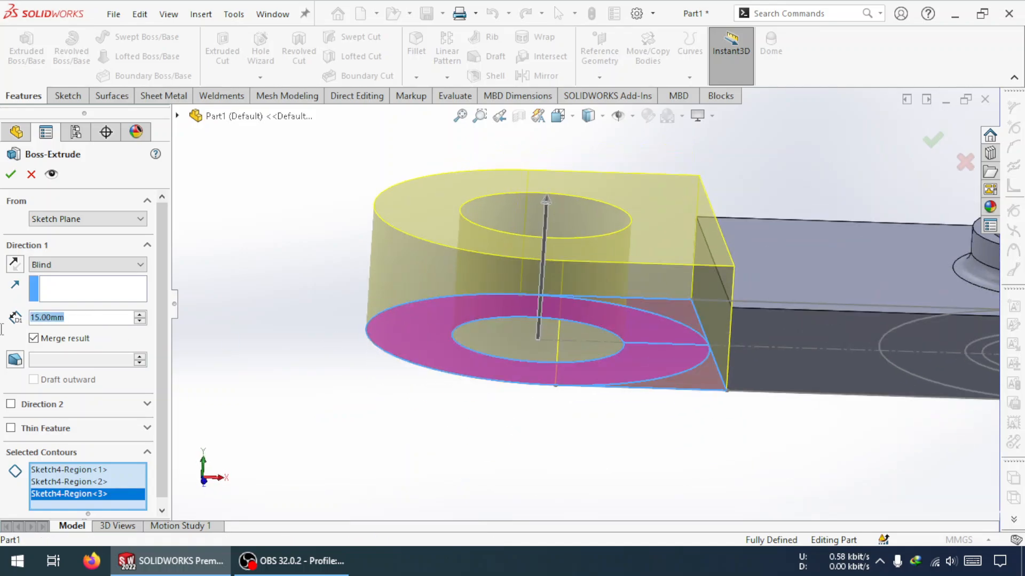
text(40)
key(Return)
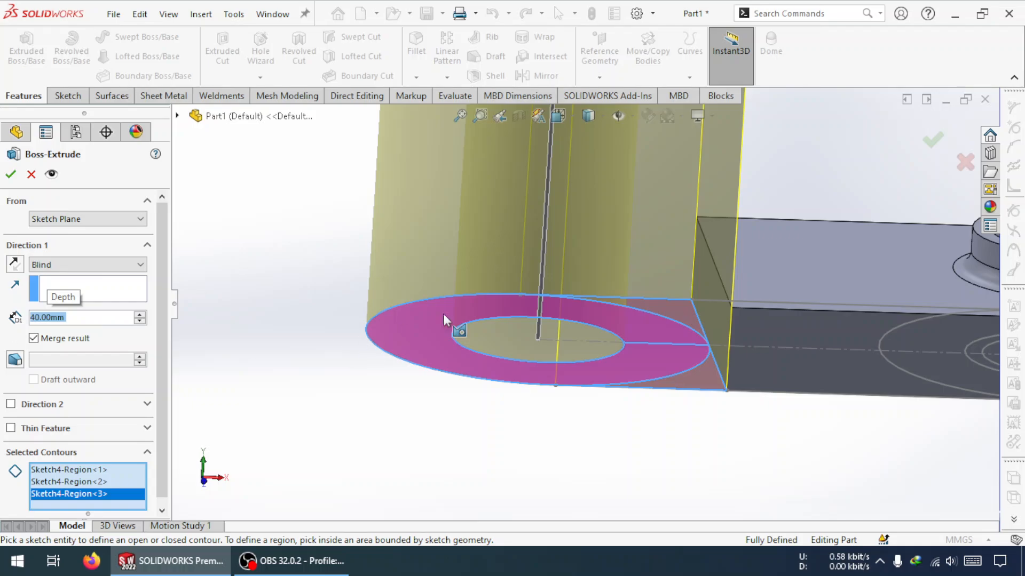
scroll(444, 320, up, 6)
middle_drag(581, 200, 605, 176)
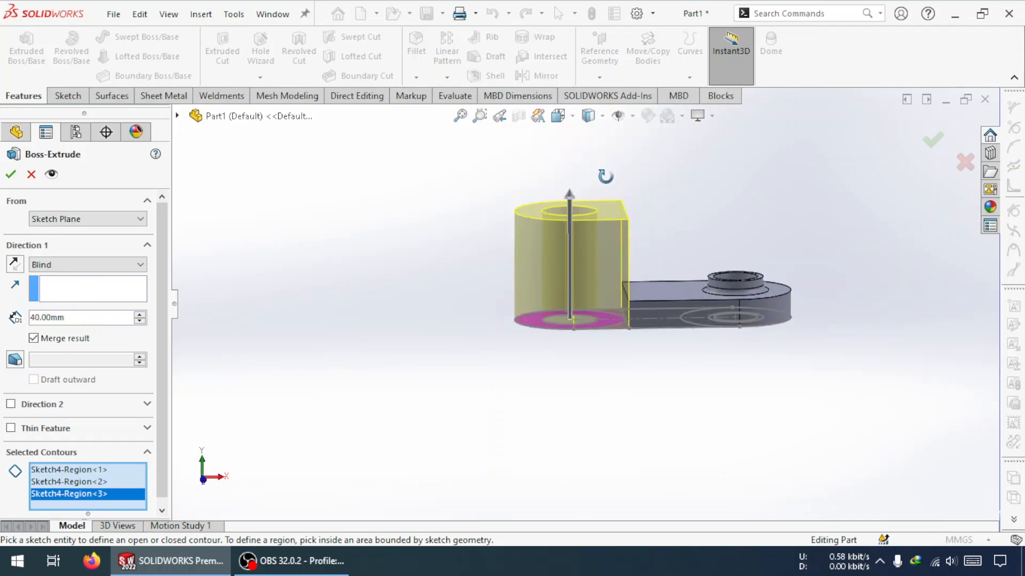
click(10, 175)
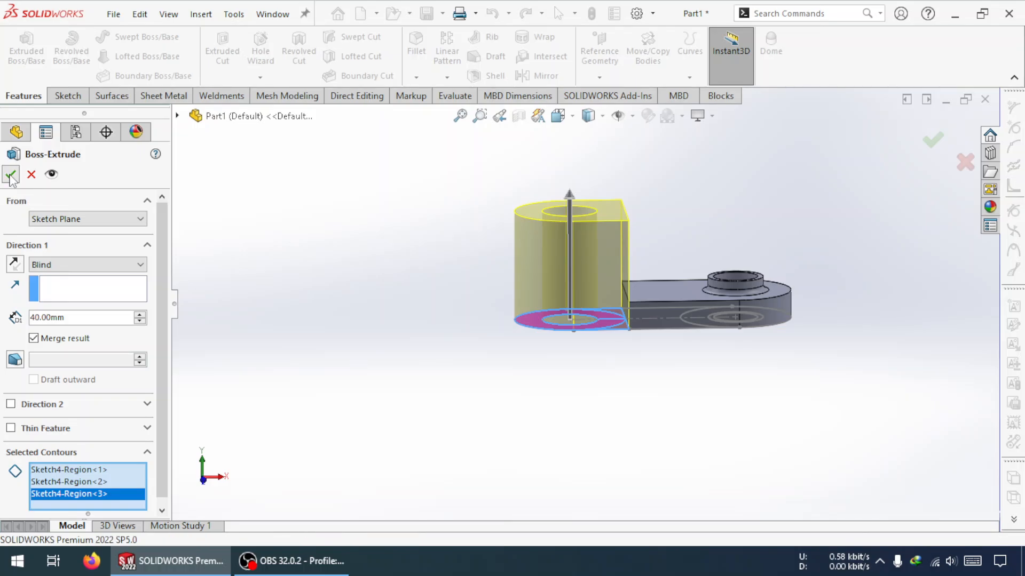
Fillet the inner edge where the tall left-hand block meets the plate's upper face with a 5 mm radius
middle_drag(678, 172, 592, 226)
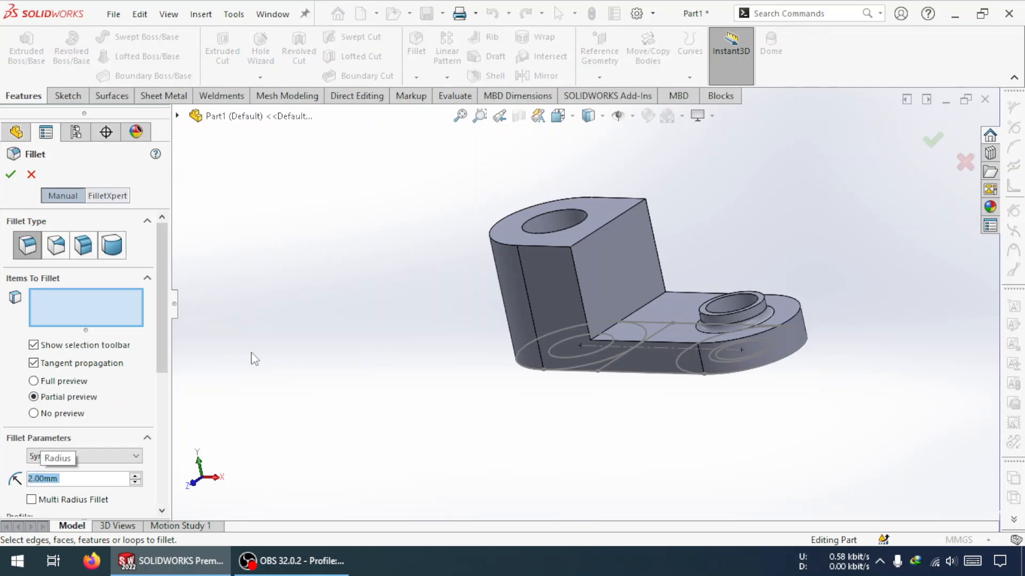
text(5)
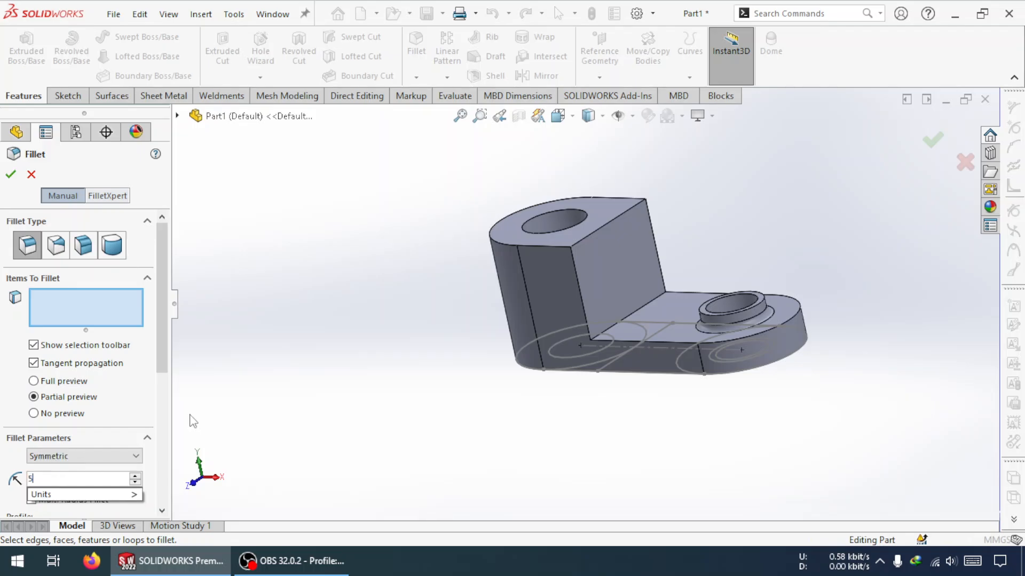
key(Return)
click(645, 308)
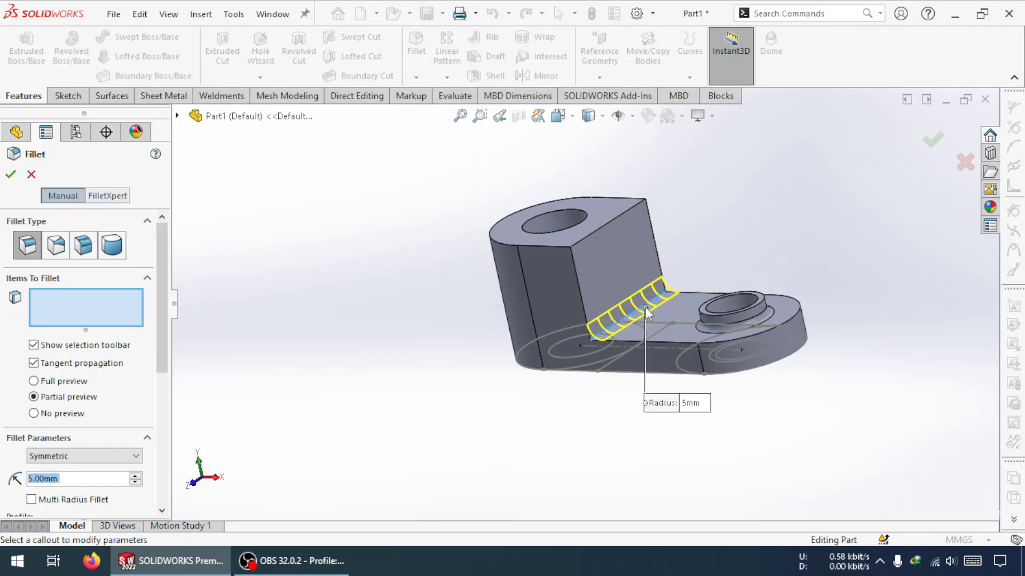
key(Return)
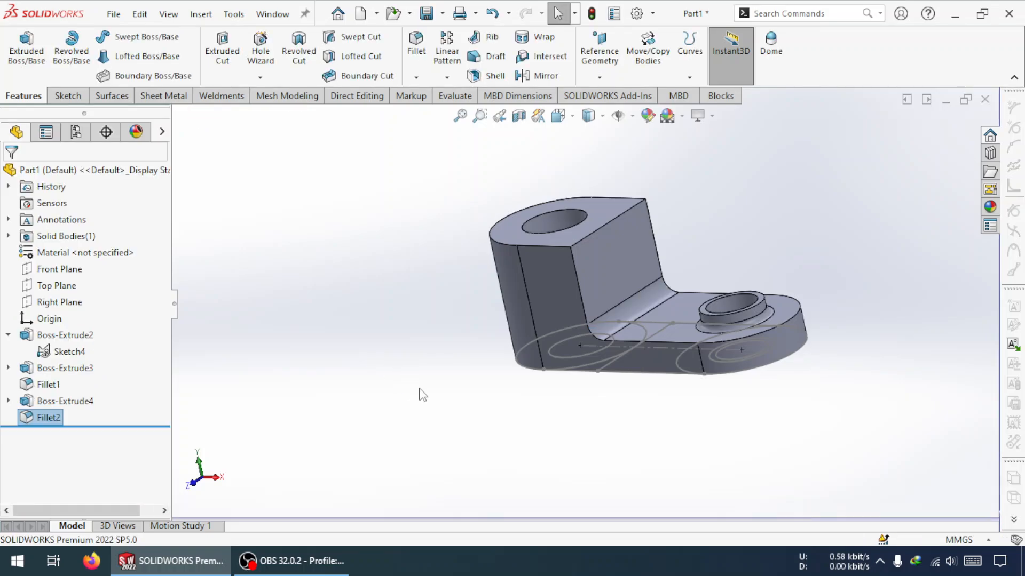
Hide Sketch4 so that only the solid link is displayed
key(ctrl+1)
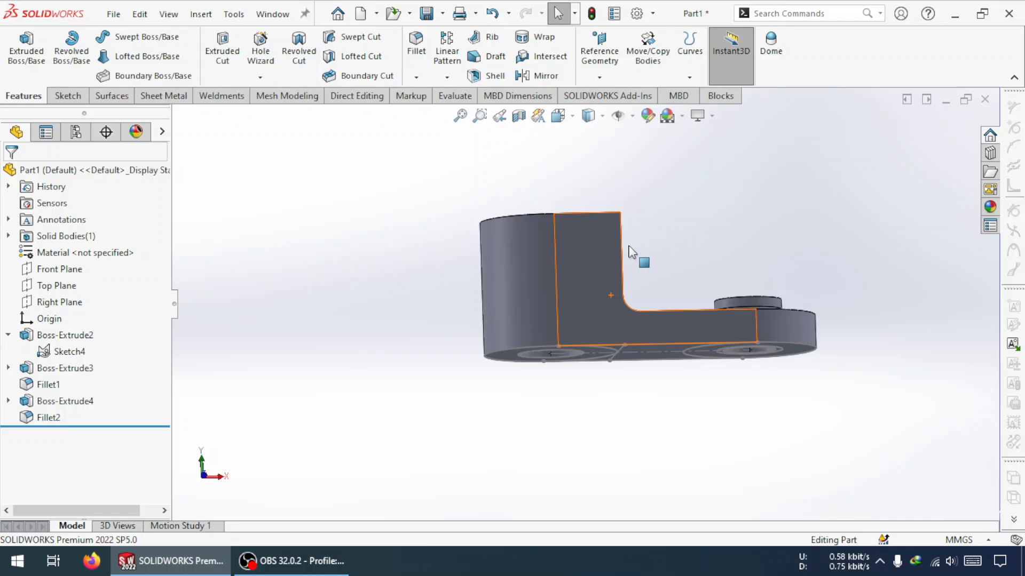
click(62, 351)
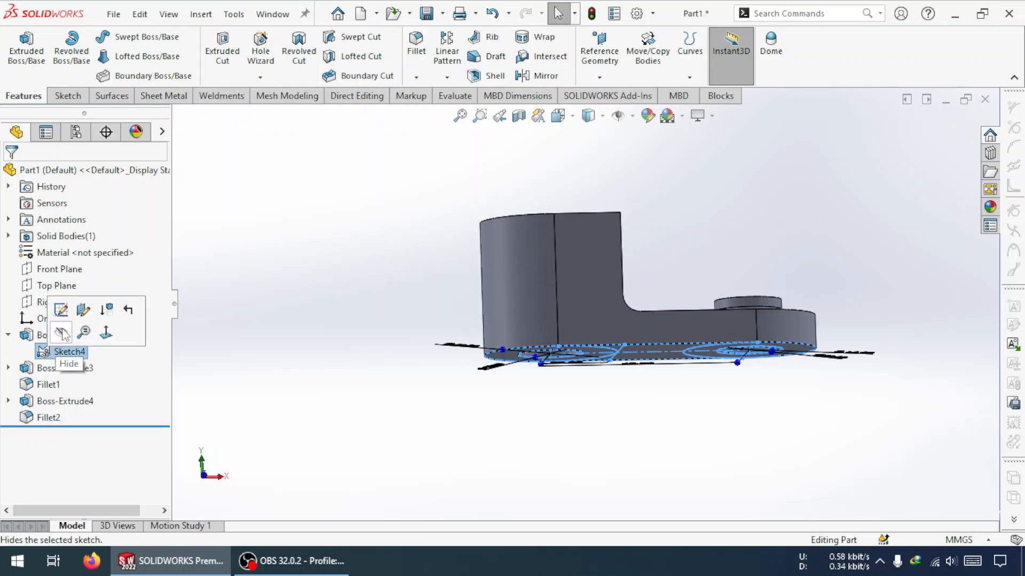
click(63, 334)
click(286, 388)
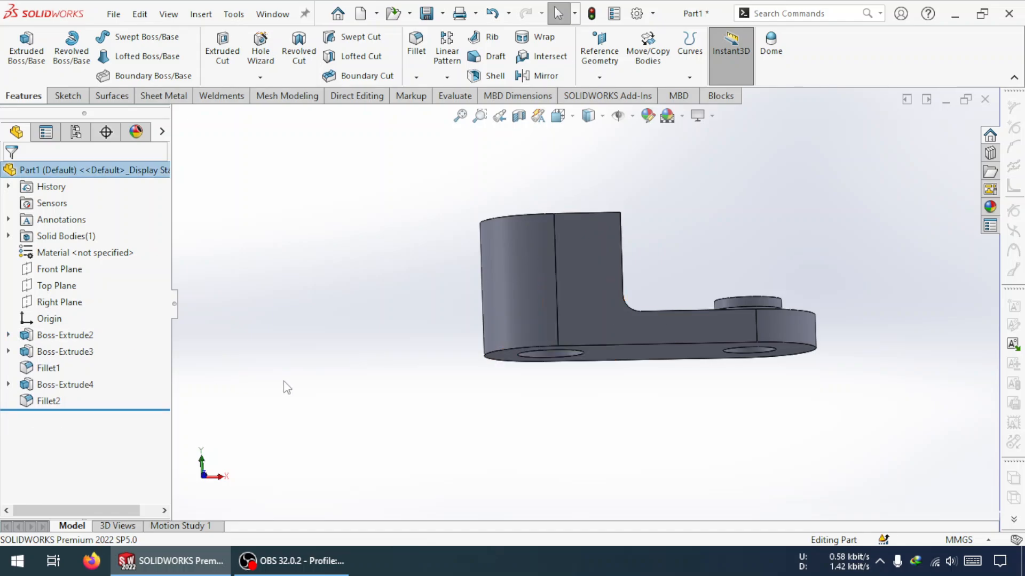
Switch to the isometric view to examine the whole link
key(space)
click(731, 374)
key(space)
click(903, 270)
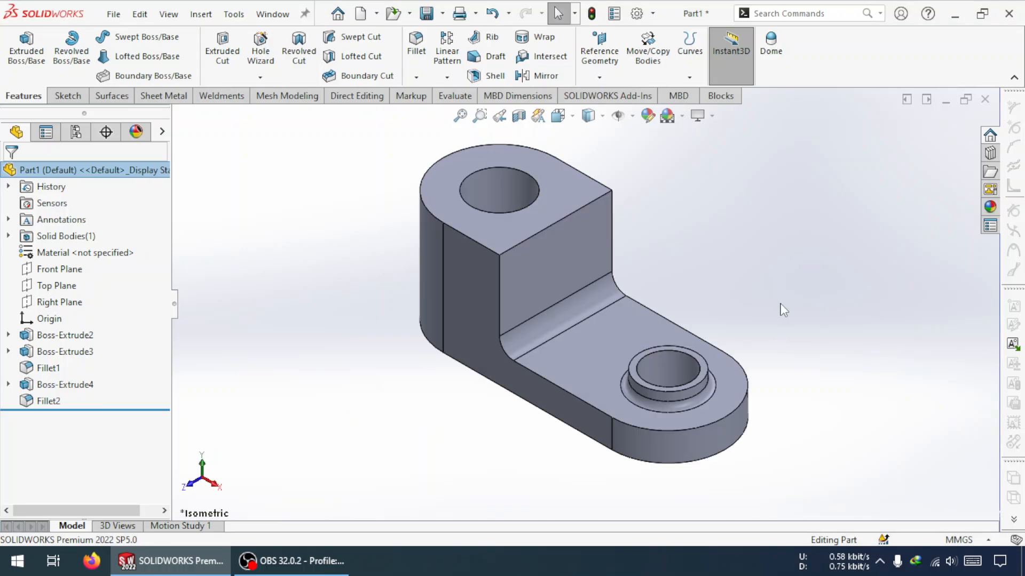
scroll(624, 436, up, 2)
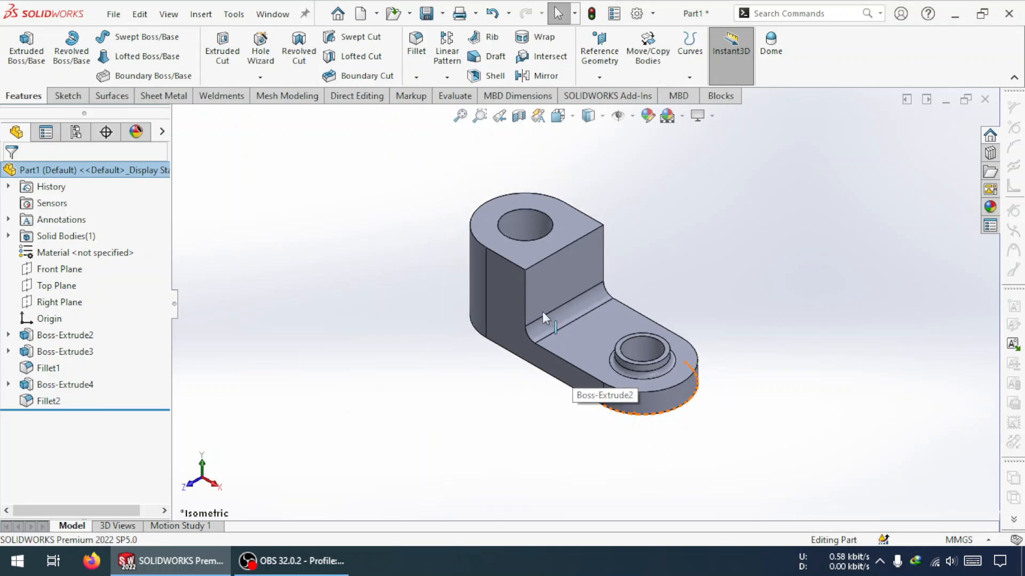